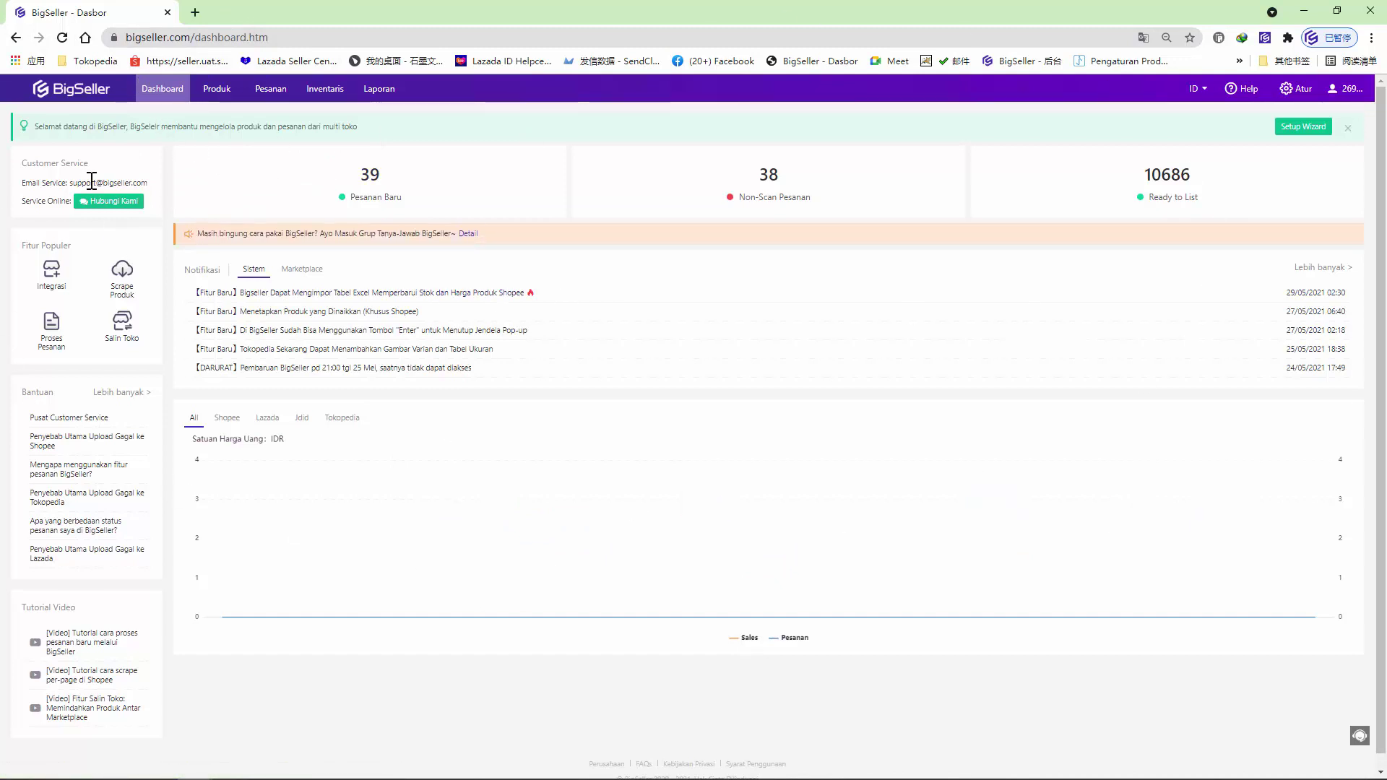
Open the Salin Toko store-copy page and show the live Lazada products
mouse_move(221, 104)
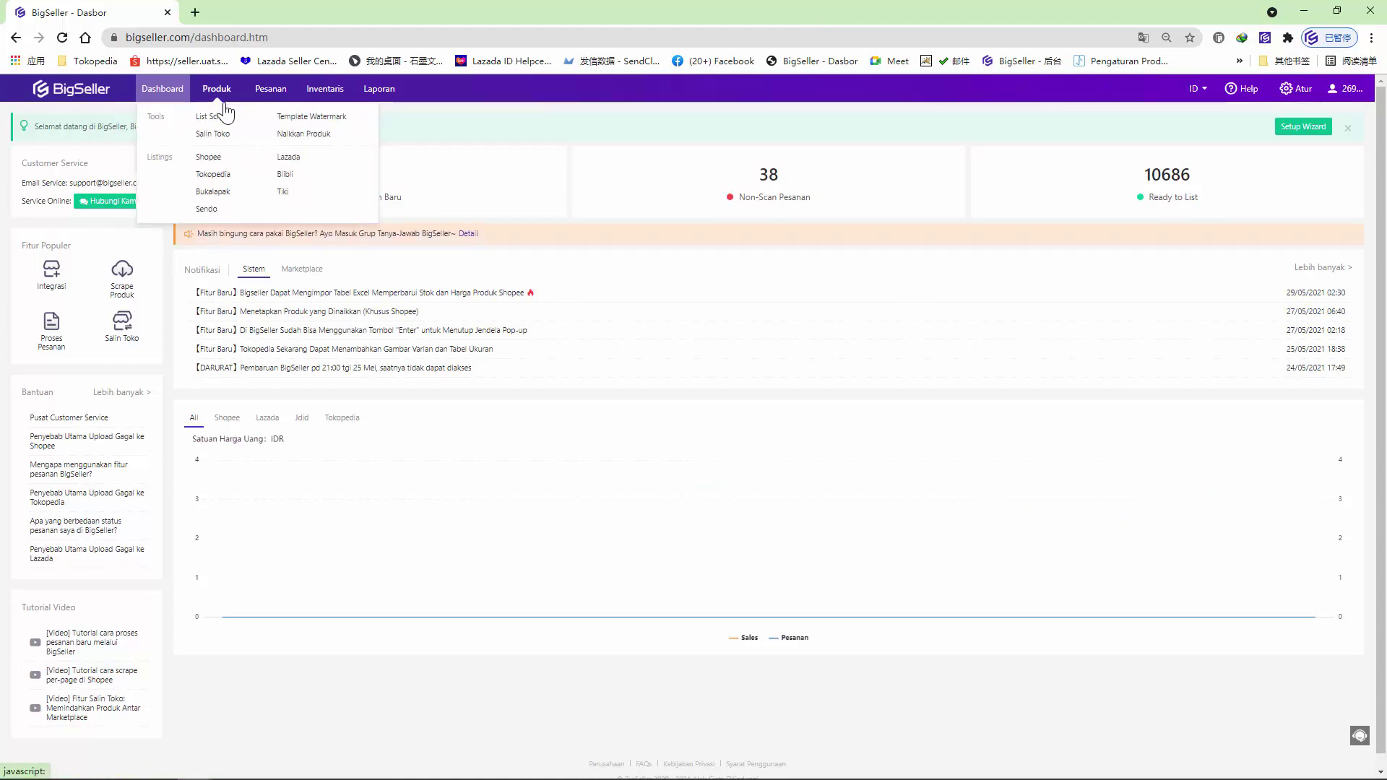
left_click(225, 140)
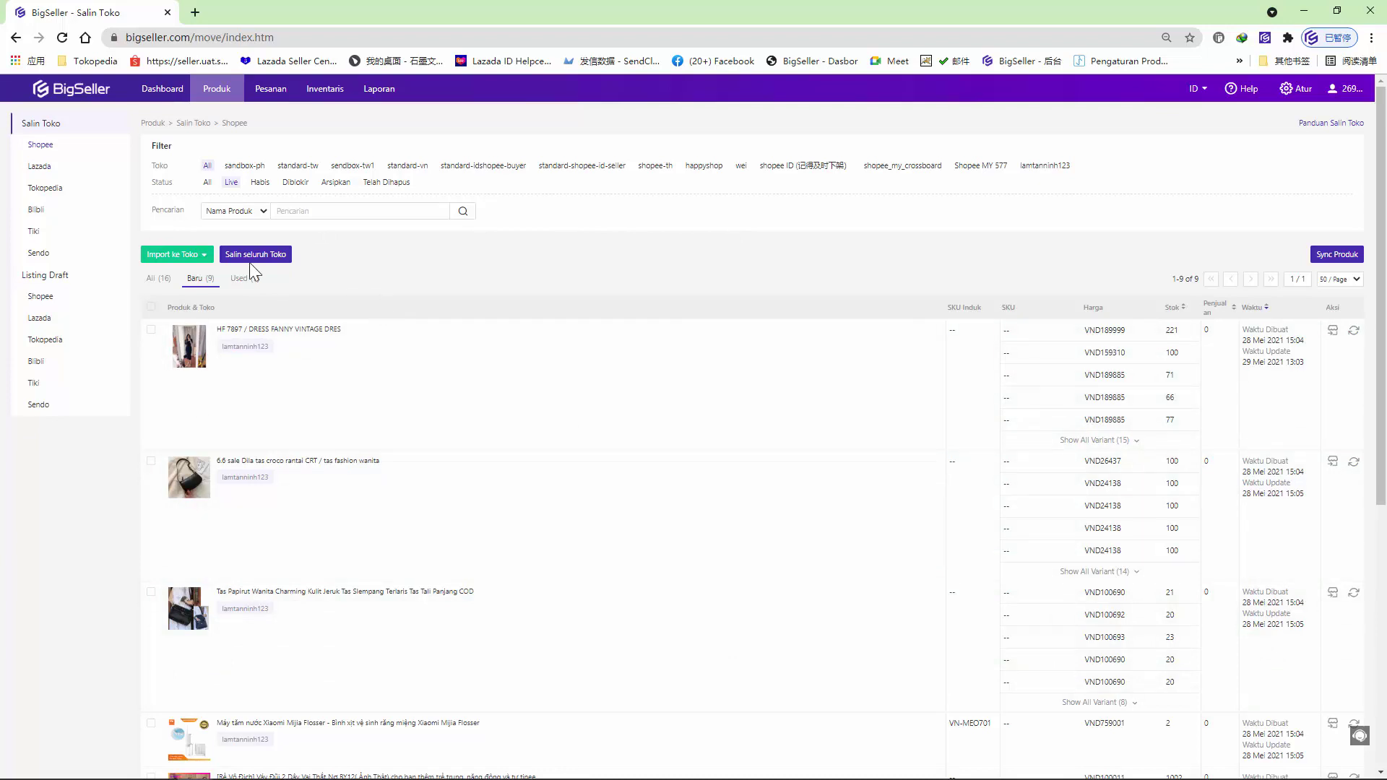
left_click(45, 173)
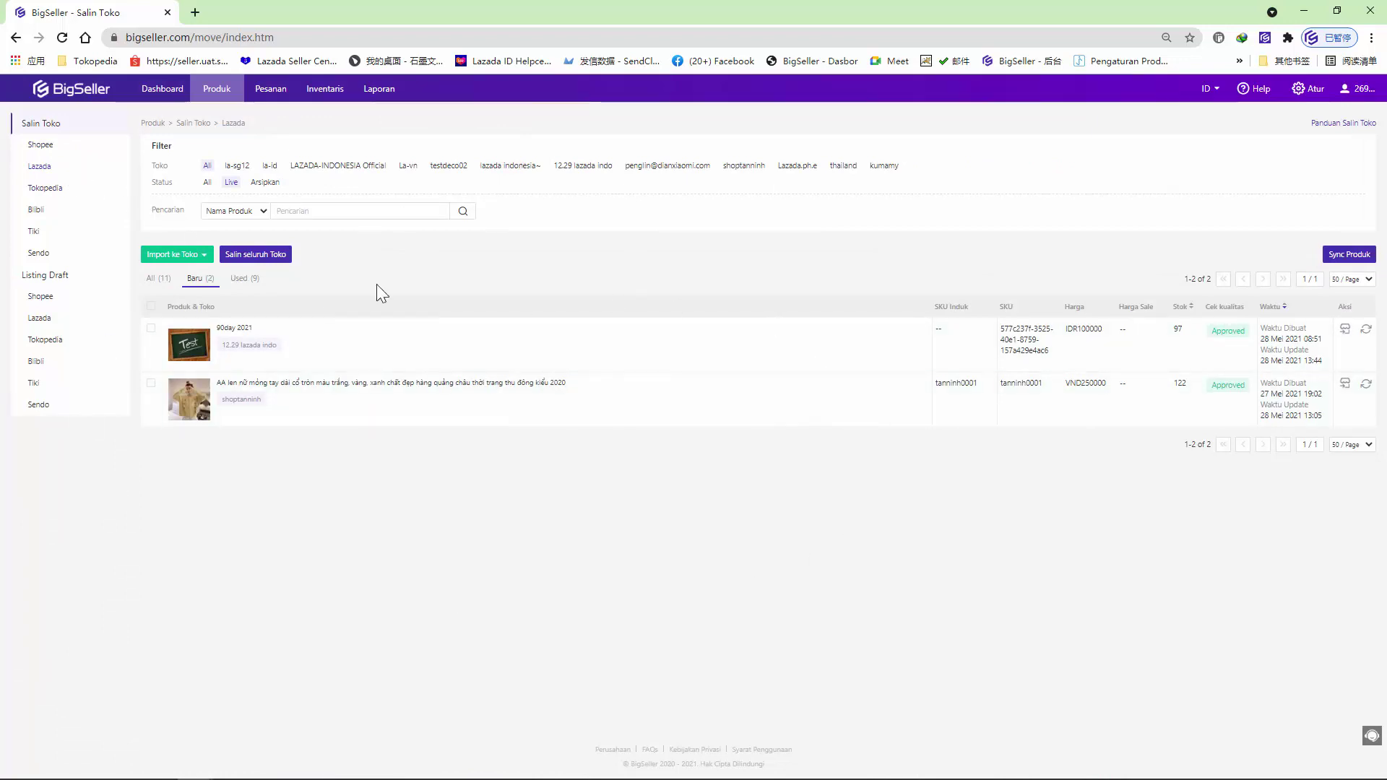
left_click(231, 183)
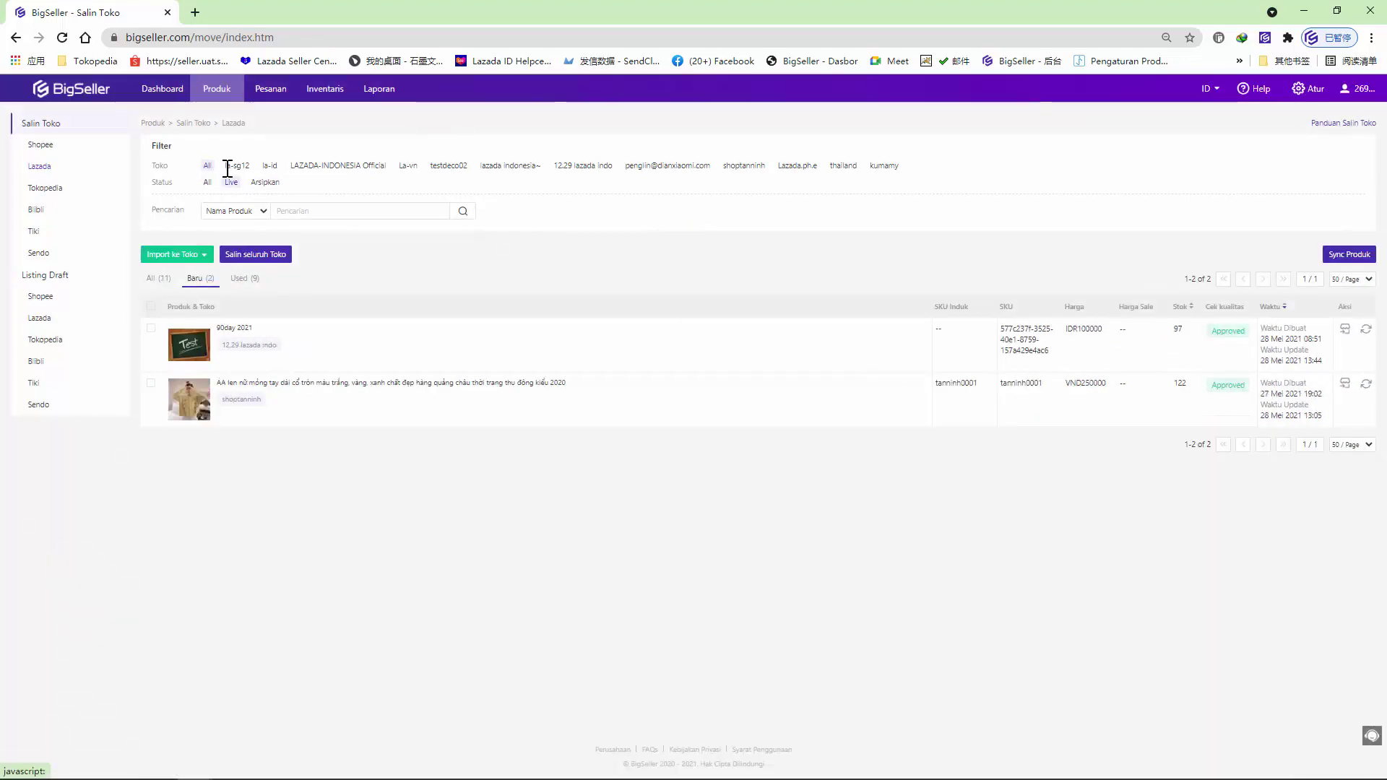
Check the live Lazada products of several individual stores, including la-sg12, la-id and testdeco02, and return to all stores
left_click(237, 166)
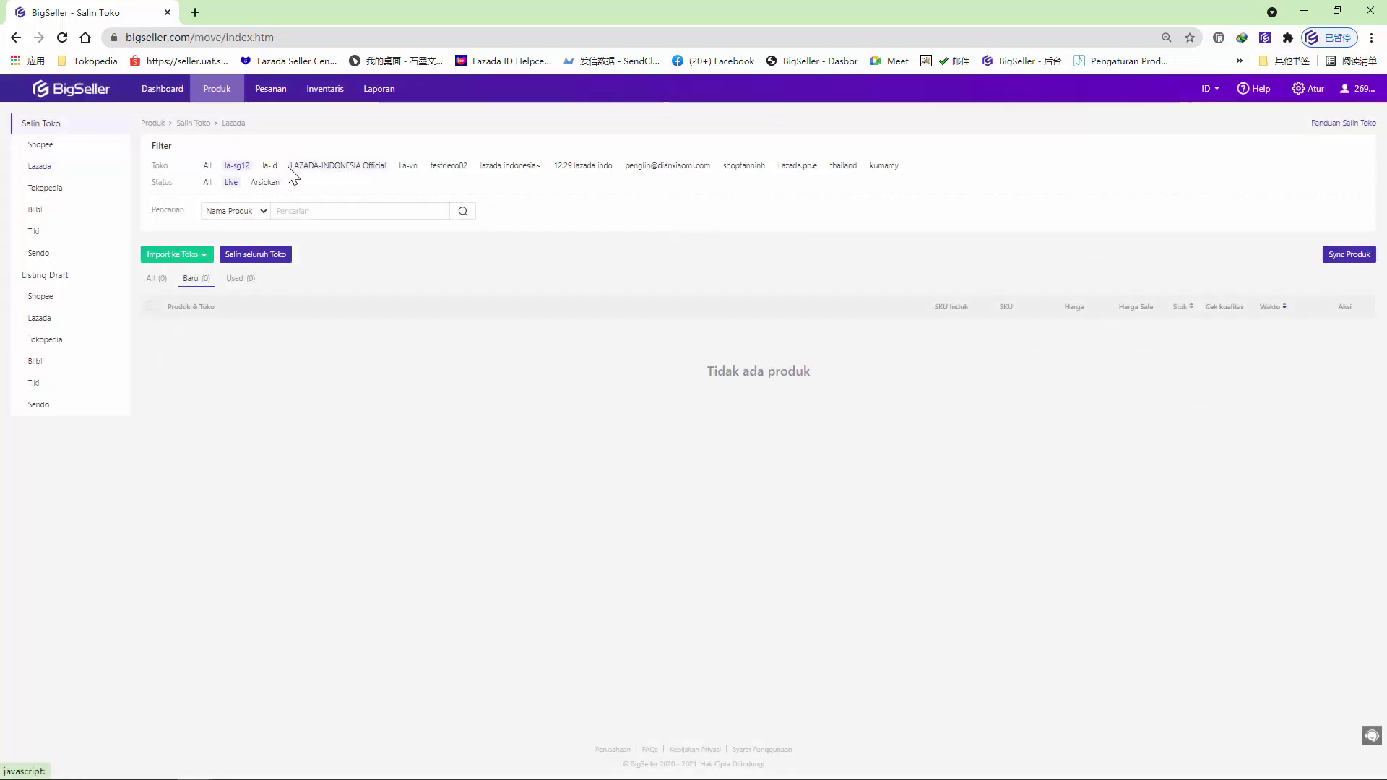
left_click(329, 168)
left_click(269, 168)
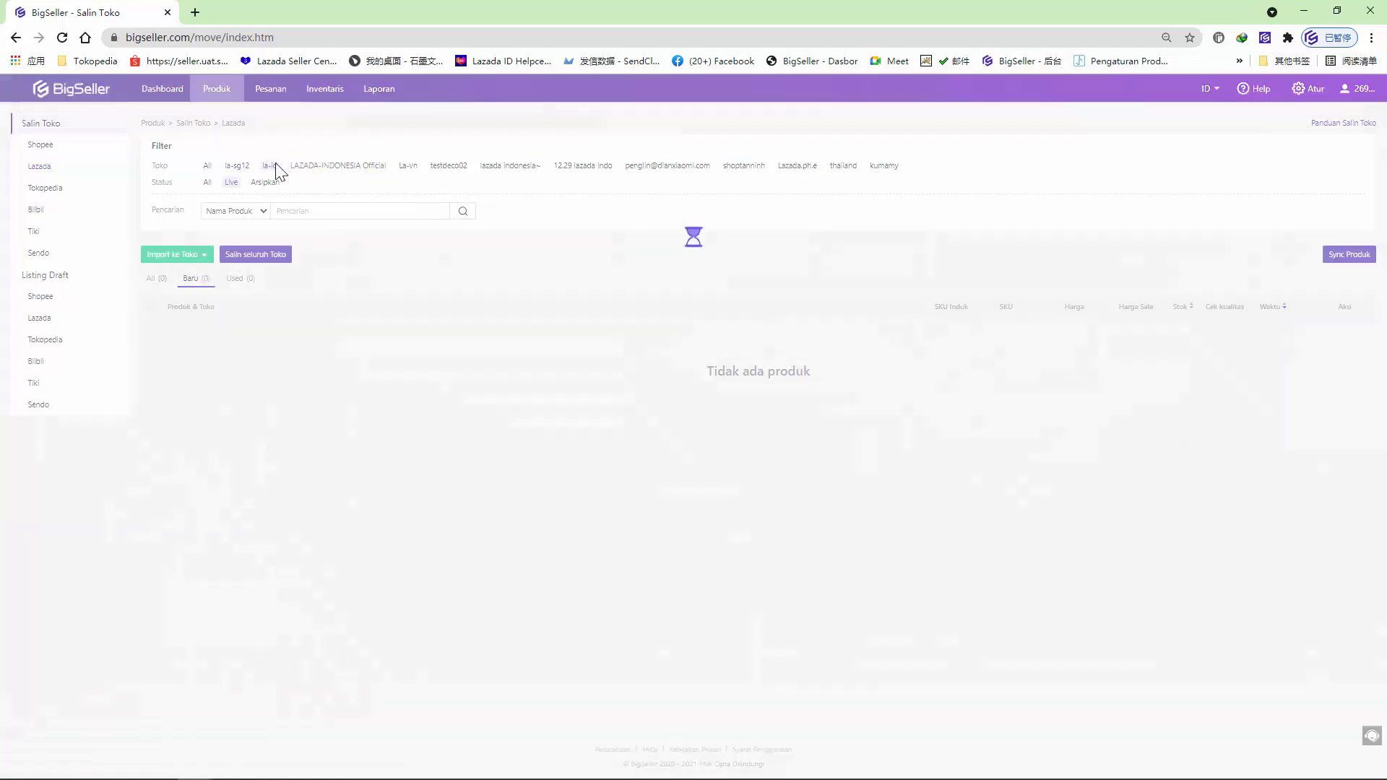
left_click(448, 166)
left_click(571, 167)
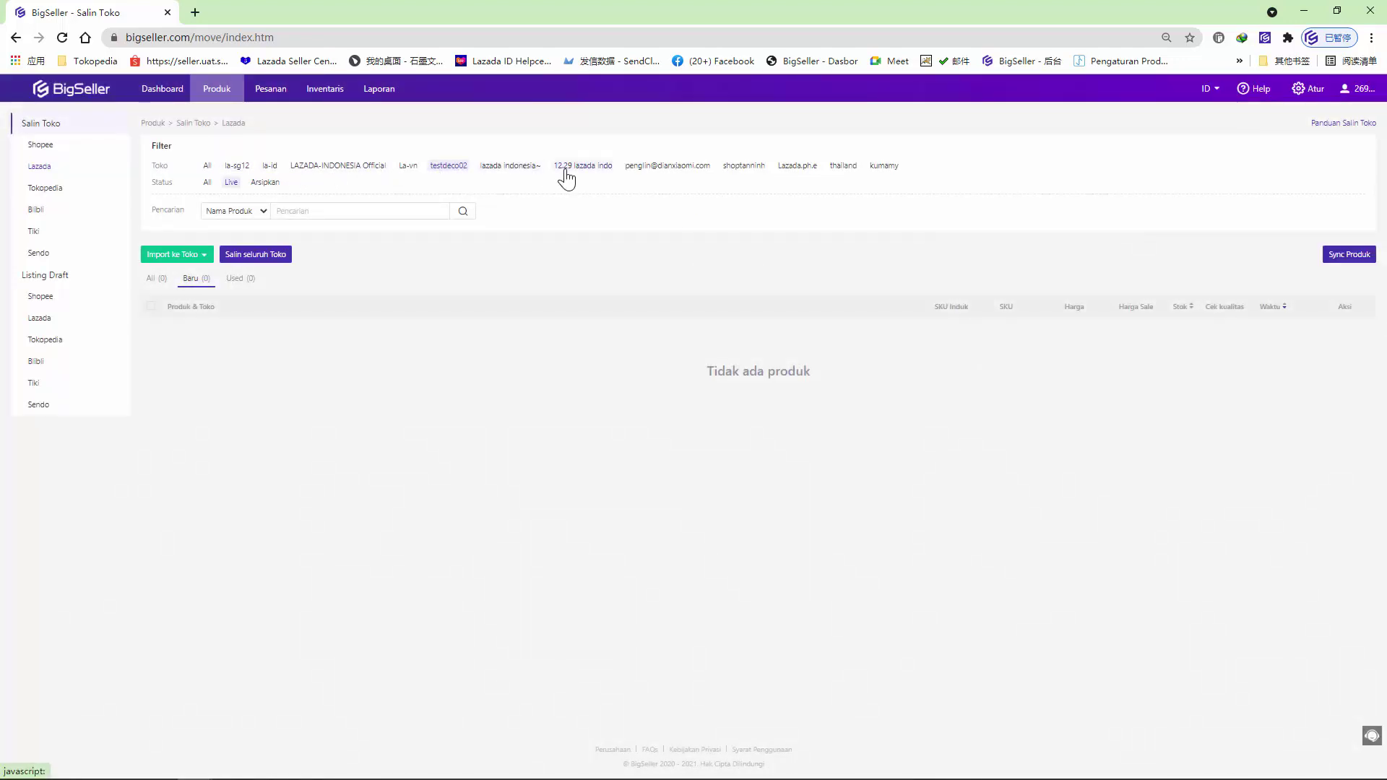
left_click(690, 167)
left_click(748, 168)
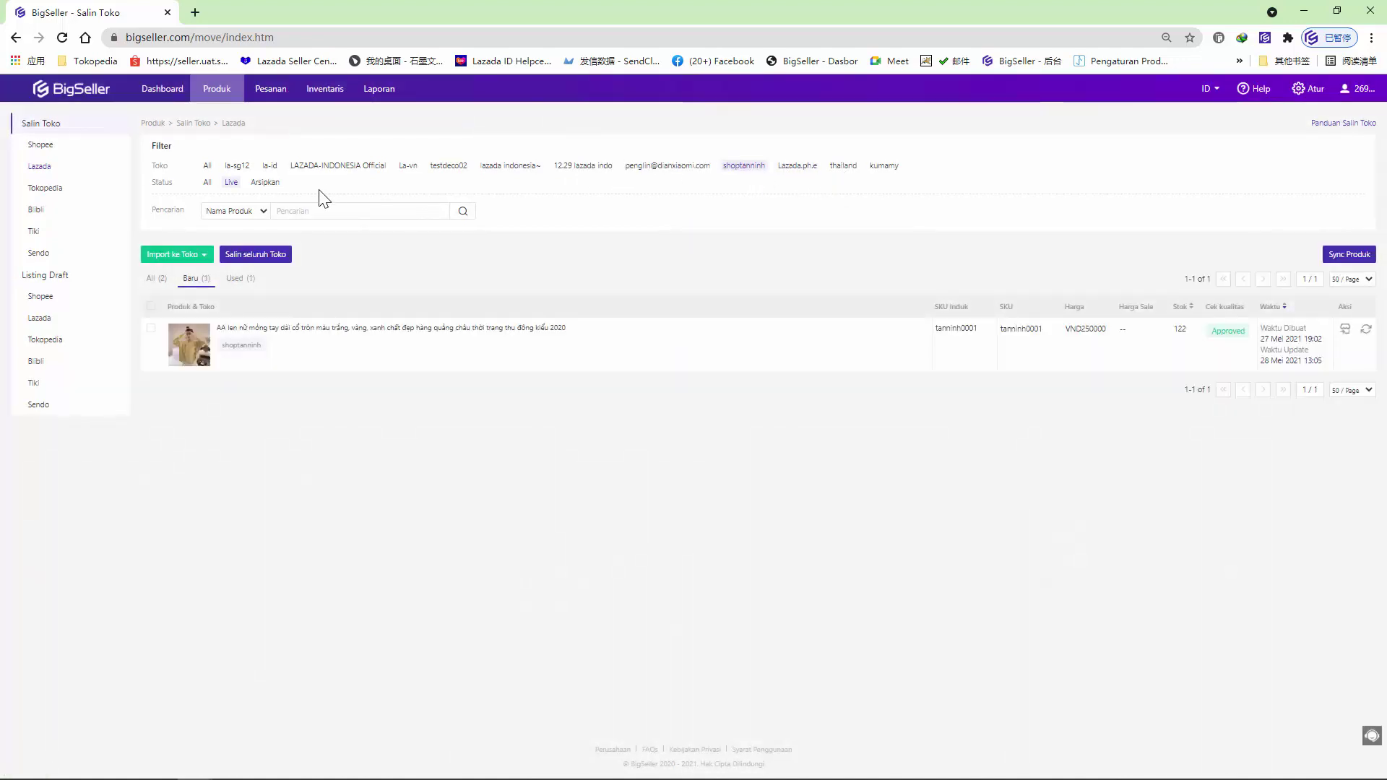
left_click(206, 167)
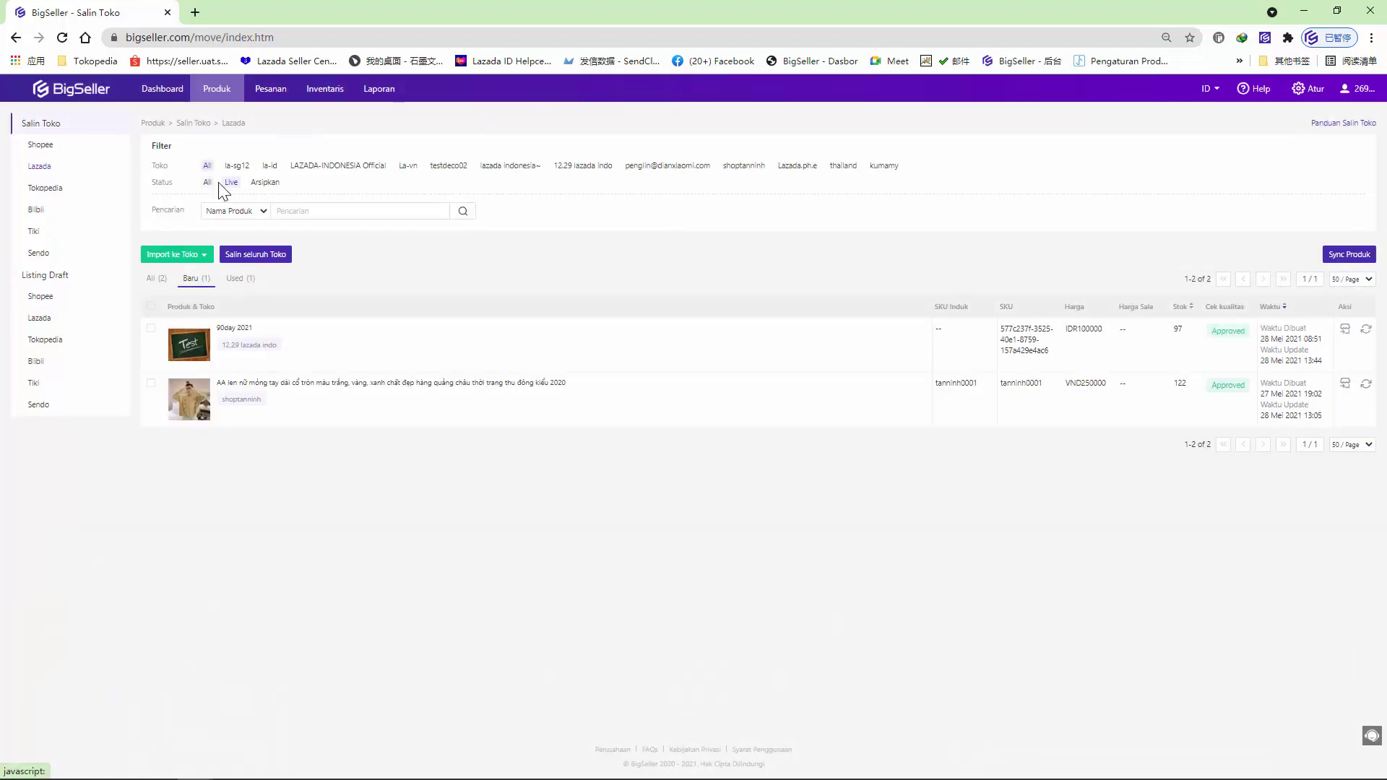
Show Lazada products of all statuses and import the first listed product into the blibli store's Blibli listing drafts
left_click(208, 183)
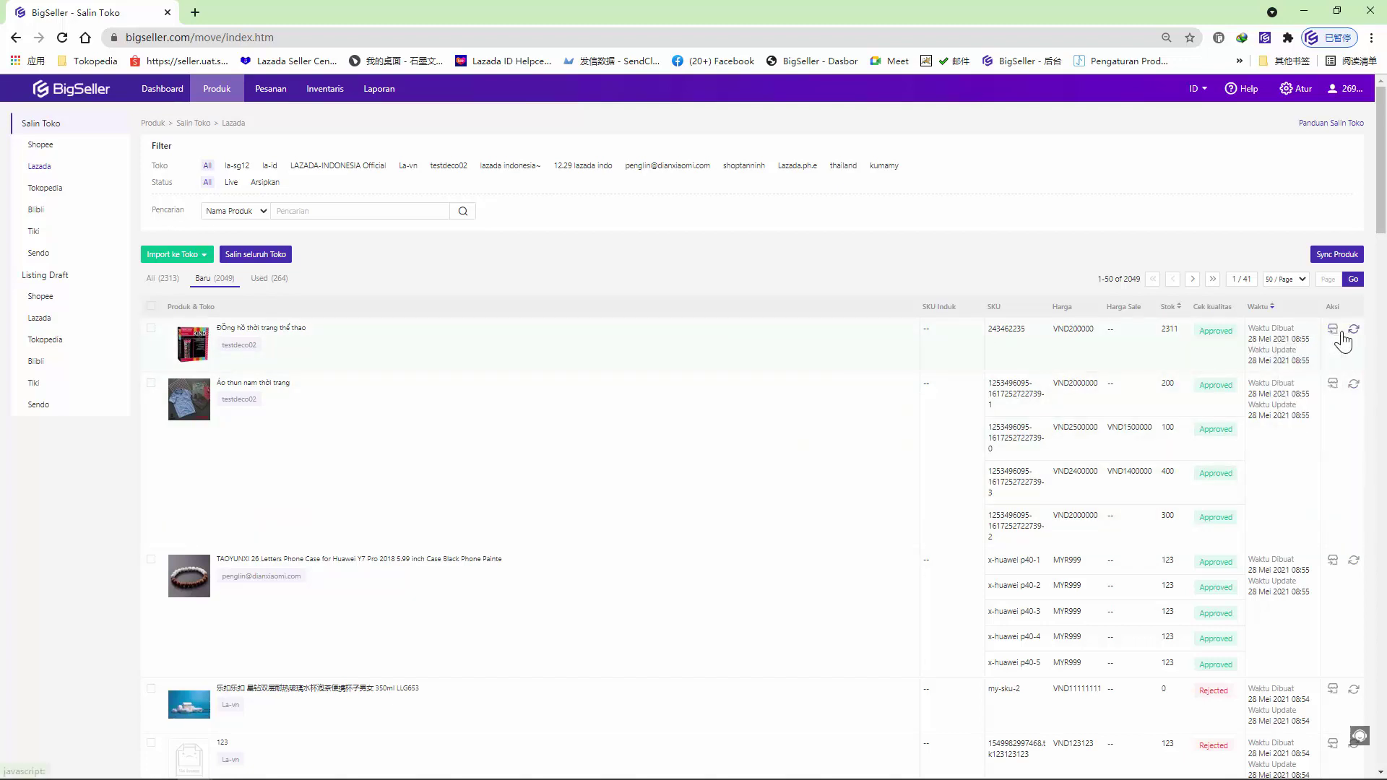
mouse_move(1333, 330)
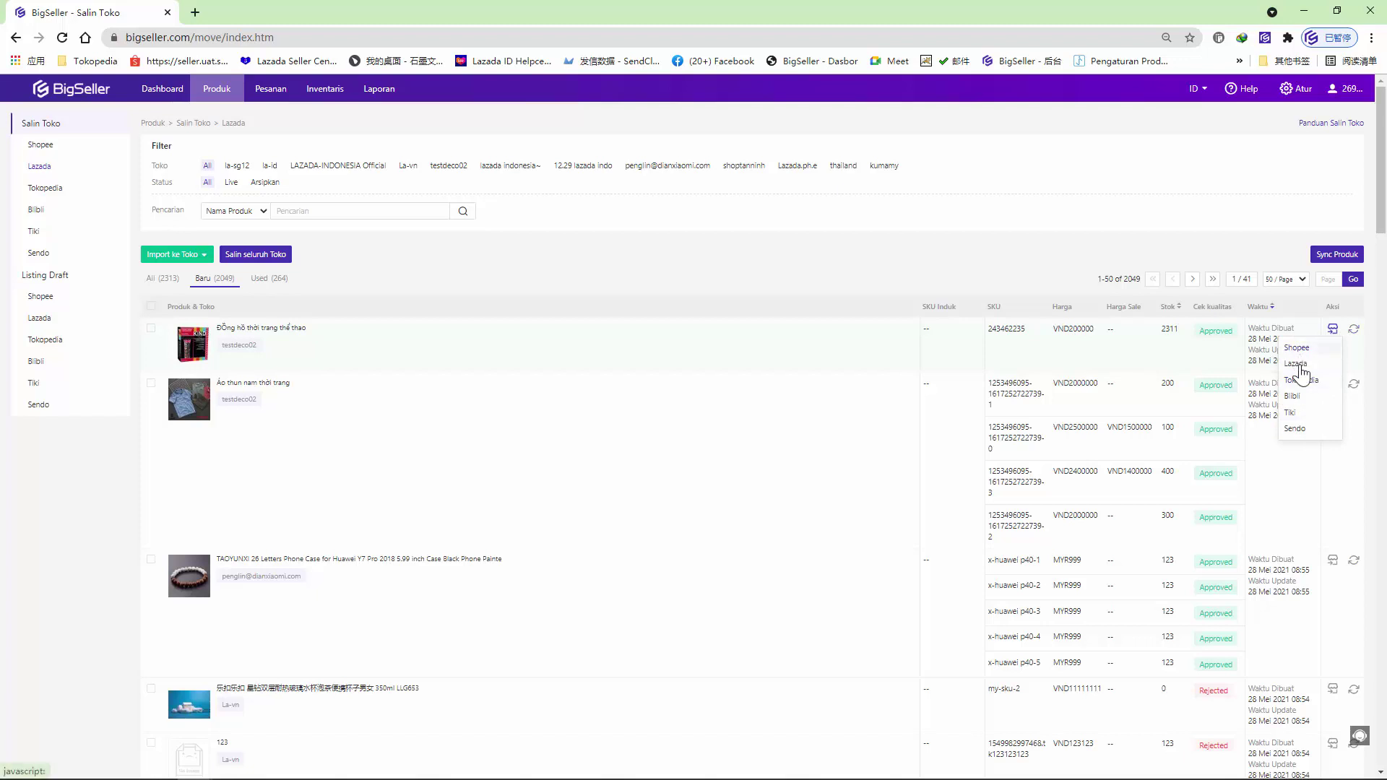
left_click(1311, 398)
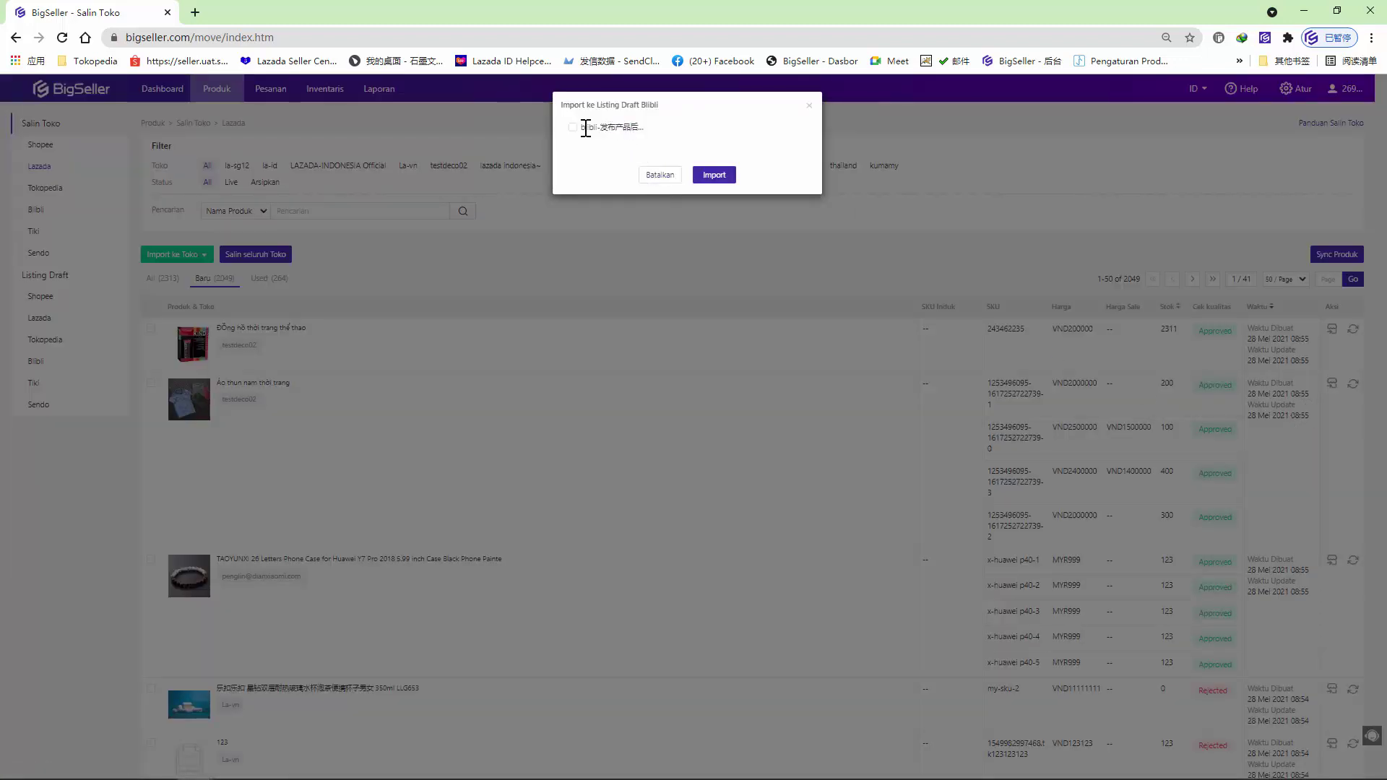
left_click(584, 128)
left_click(729, 176)
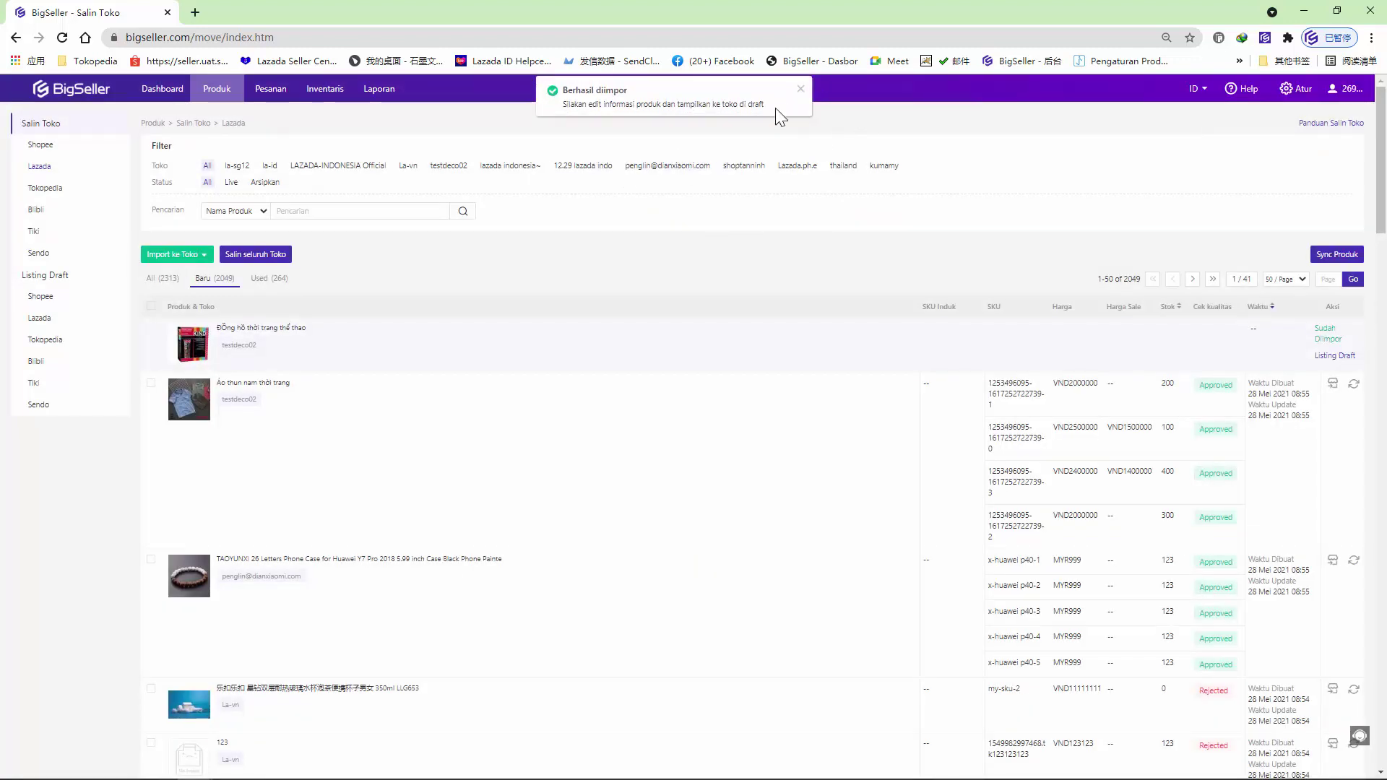
Select all remaining Lazada products on the current page and look through the selected list
left_click(151, 309)
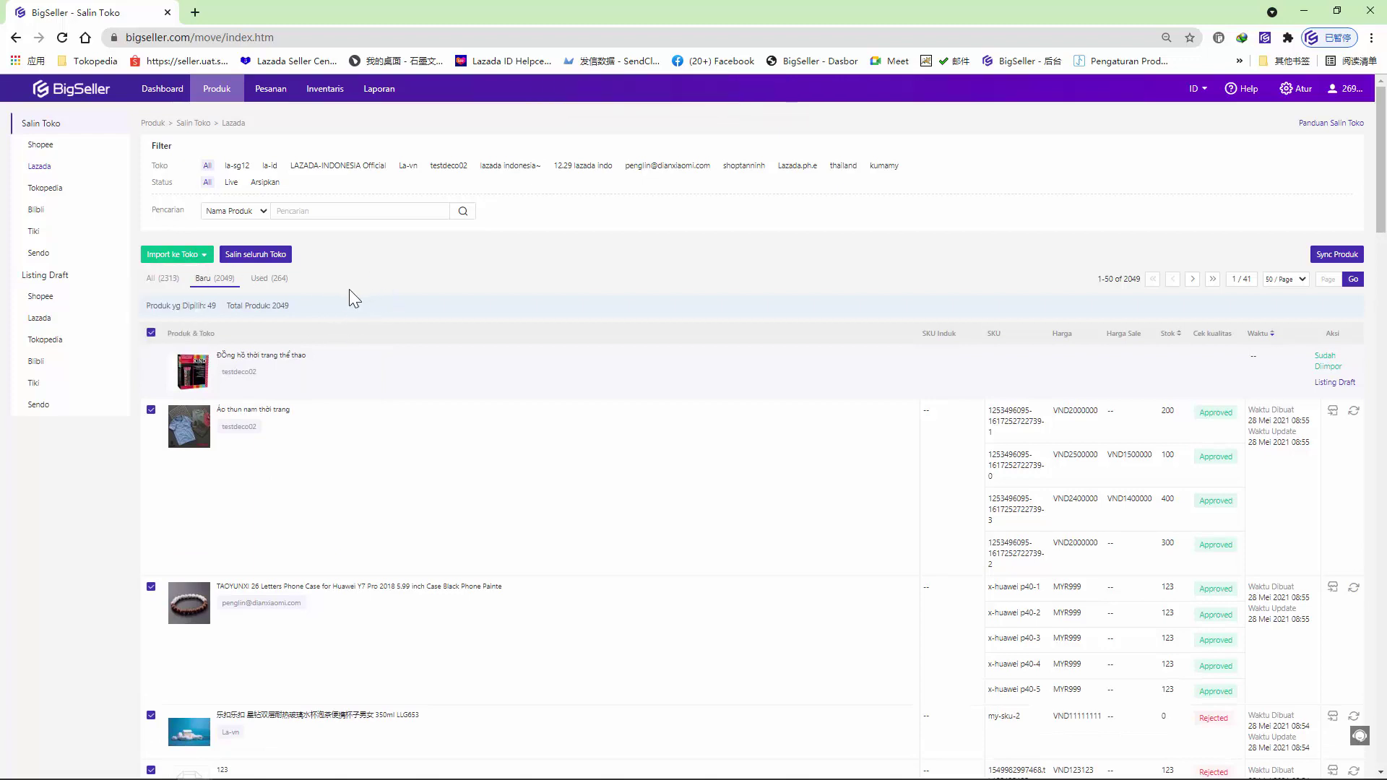
left_click(255, 254)
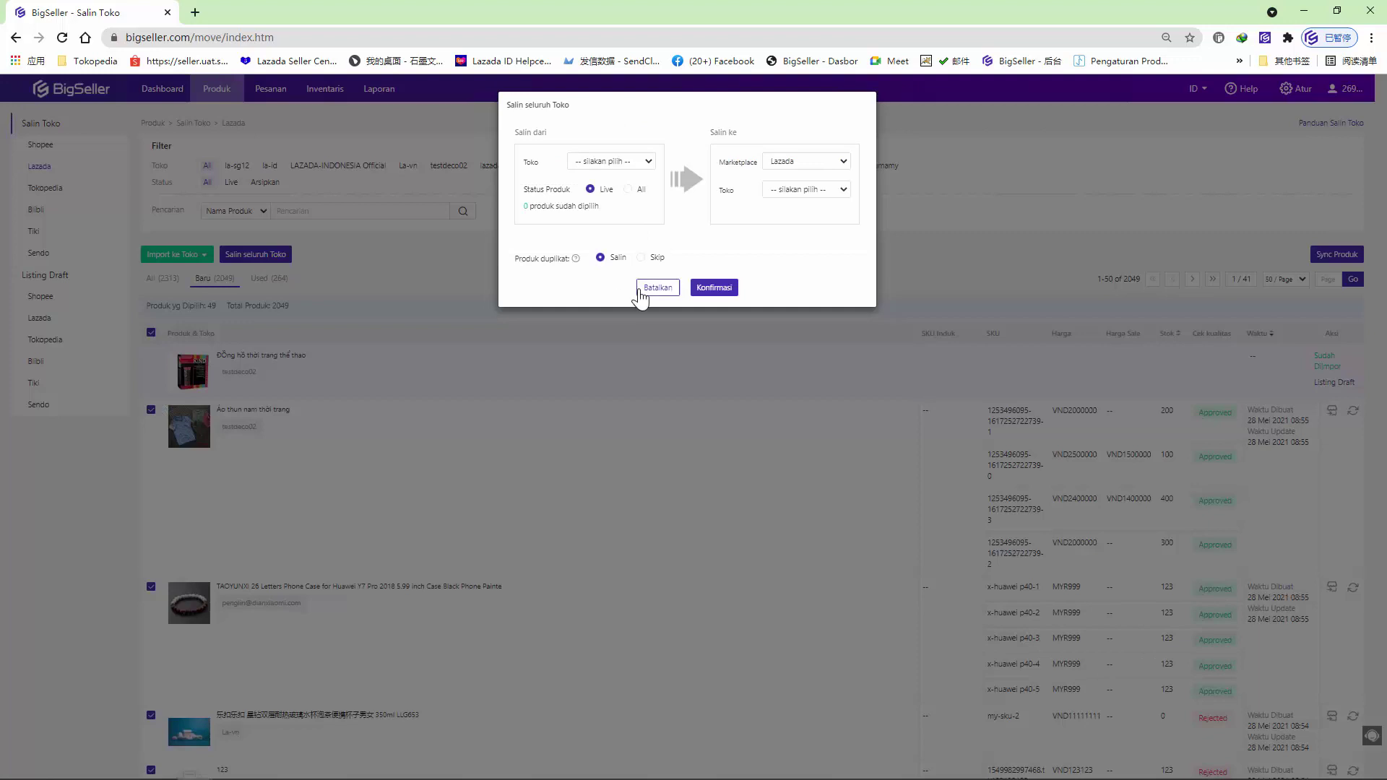
left_click(654, 289)
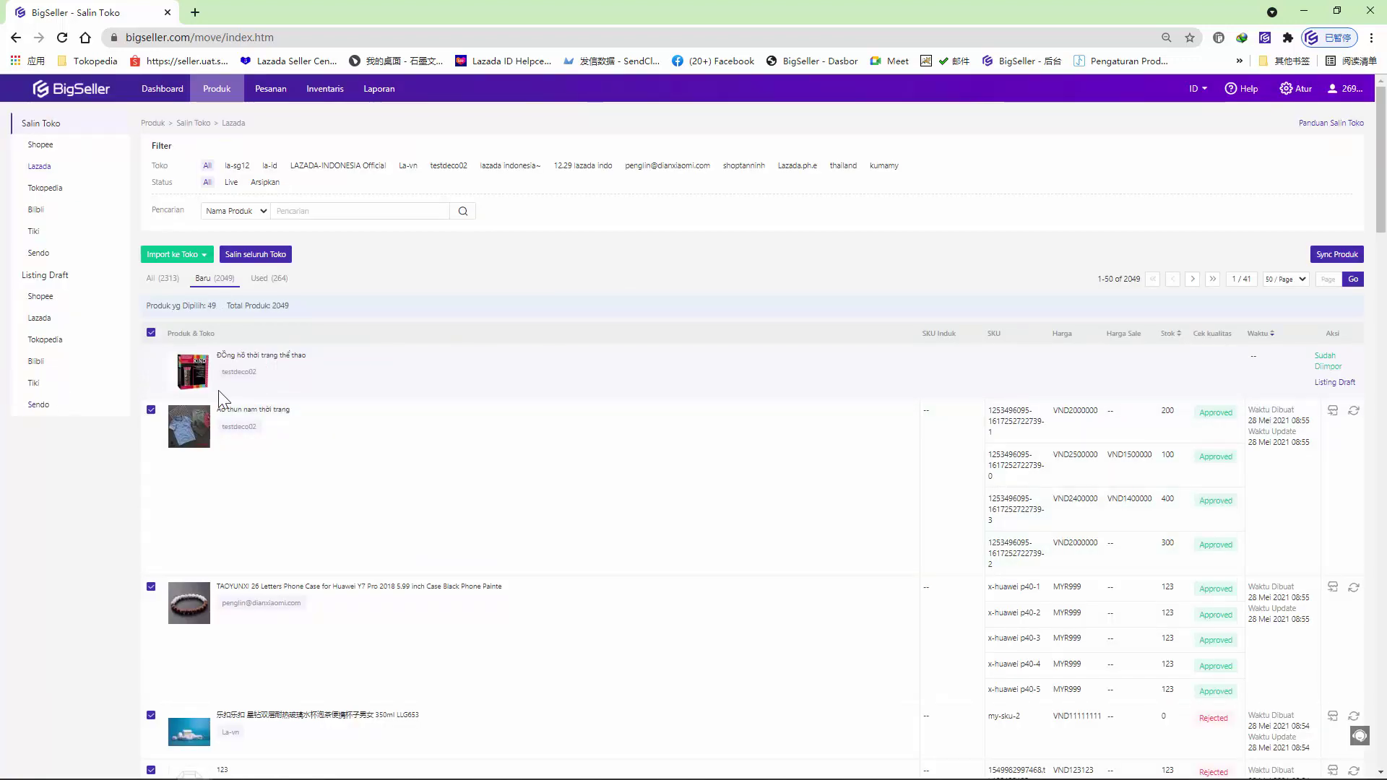
mouse_move(194, 262)
scroll(303, 471, "down", 3)
scroll(347, 484, "down", 3)
scroll(390, 501, "up", 7)
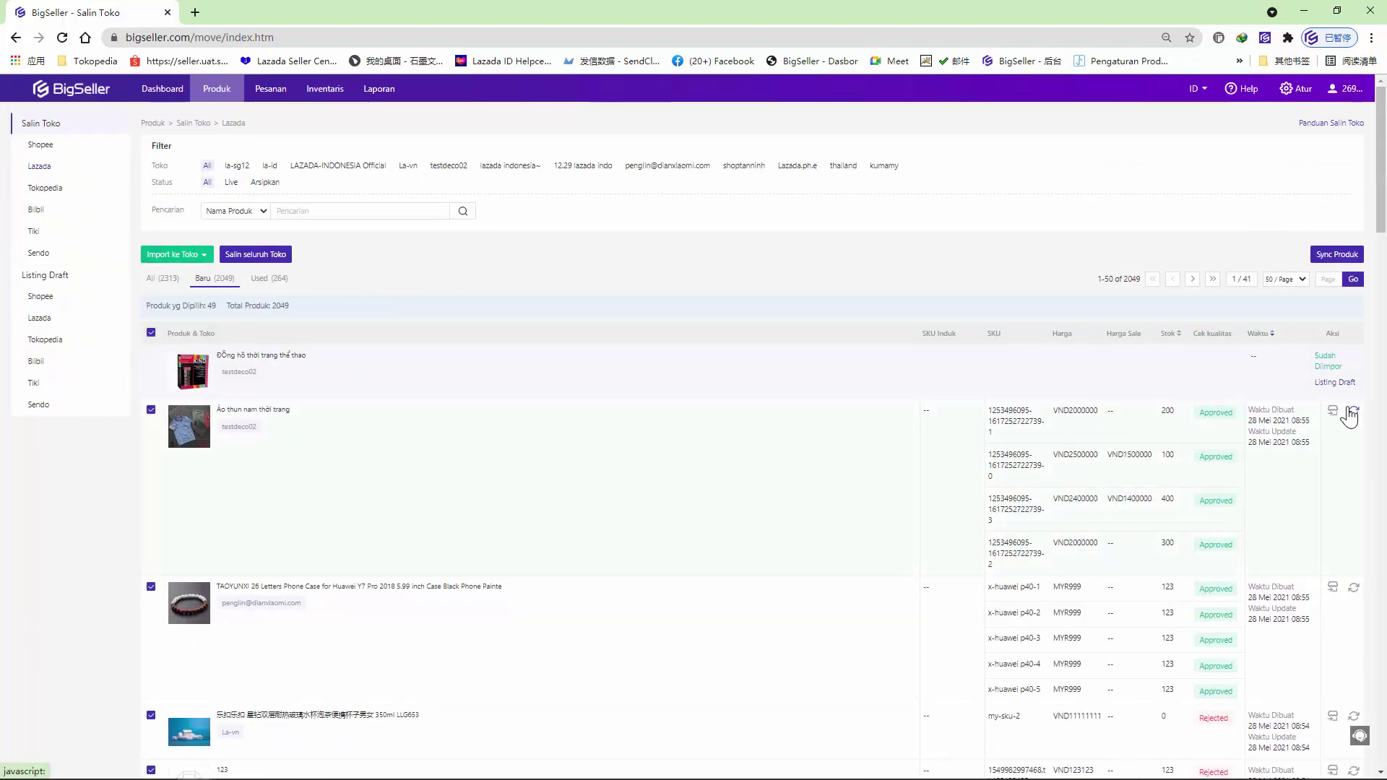
Start a whole-store copy with la-id as the source store and All as the product status
left_click(288, 260)
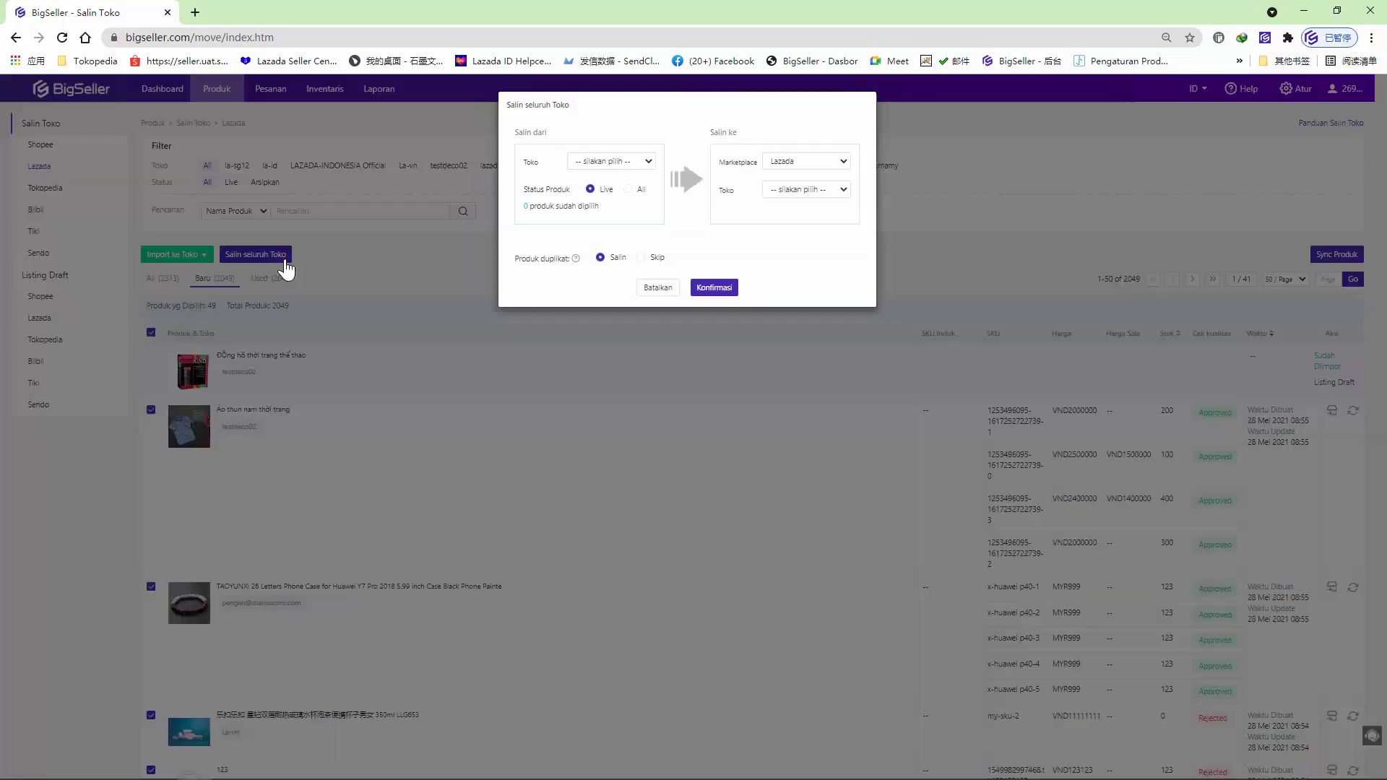
left_click(623, 162)
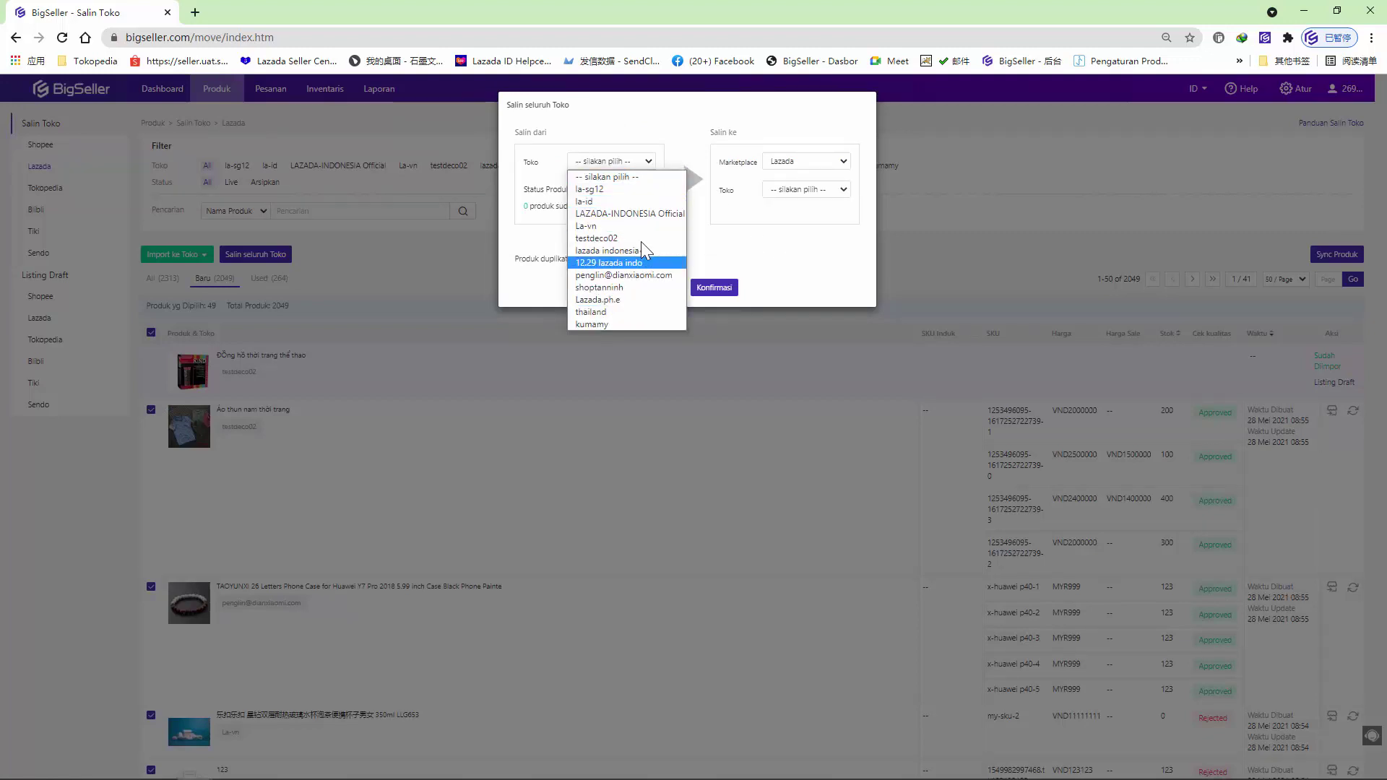
left_click(632, 205)
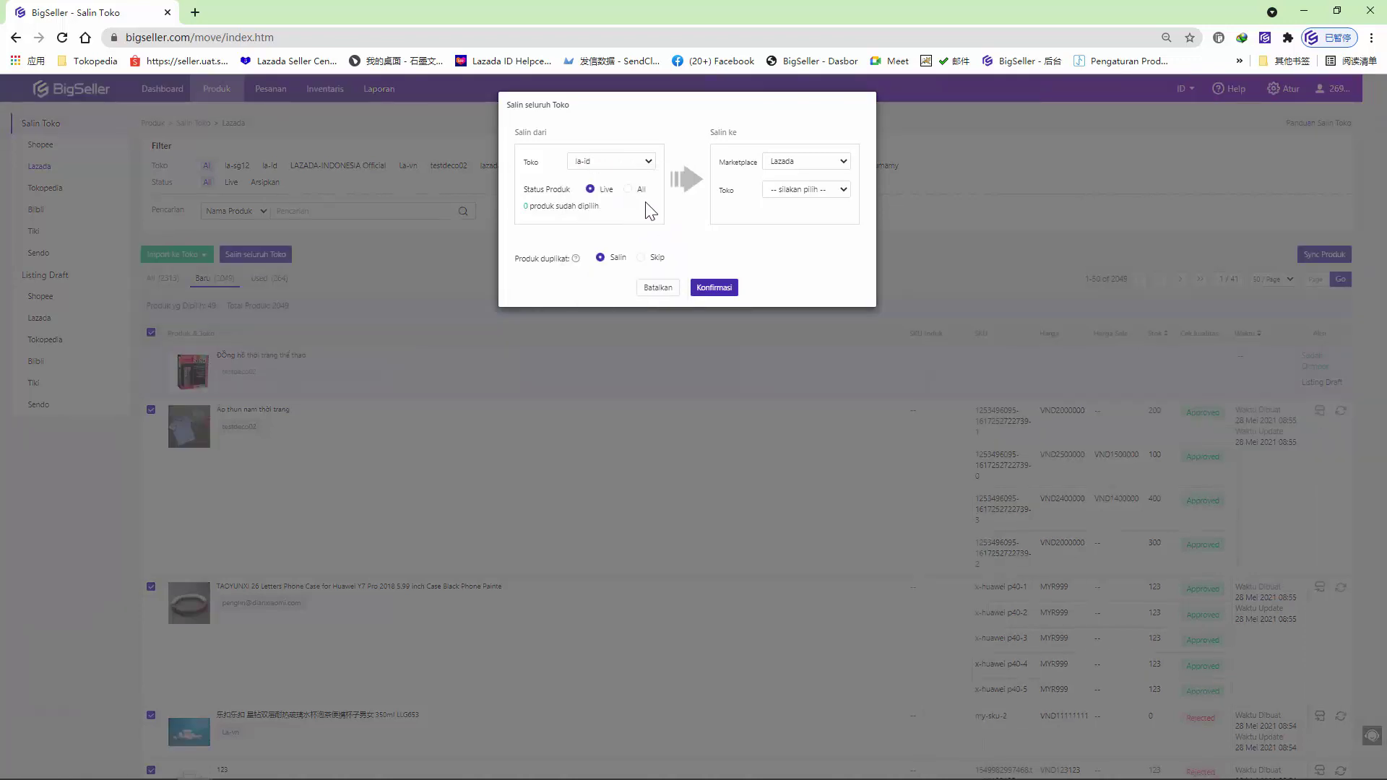
left_click(629, 190)
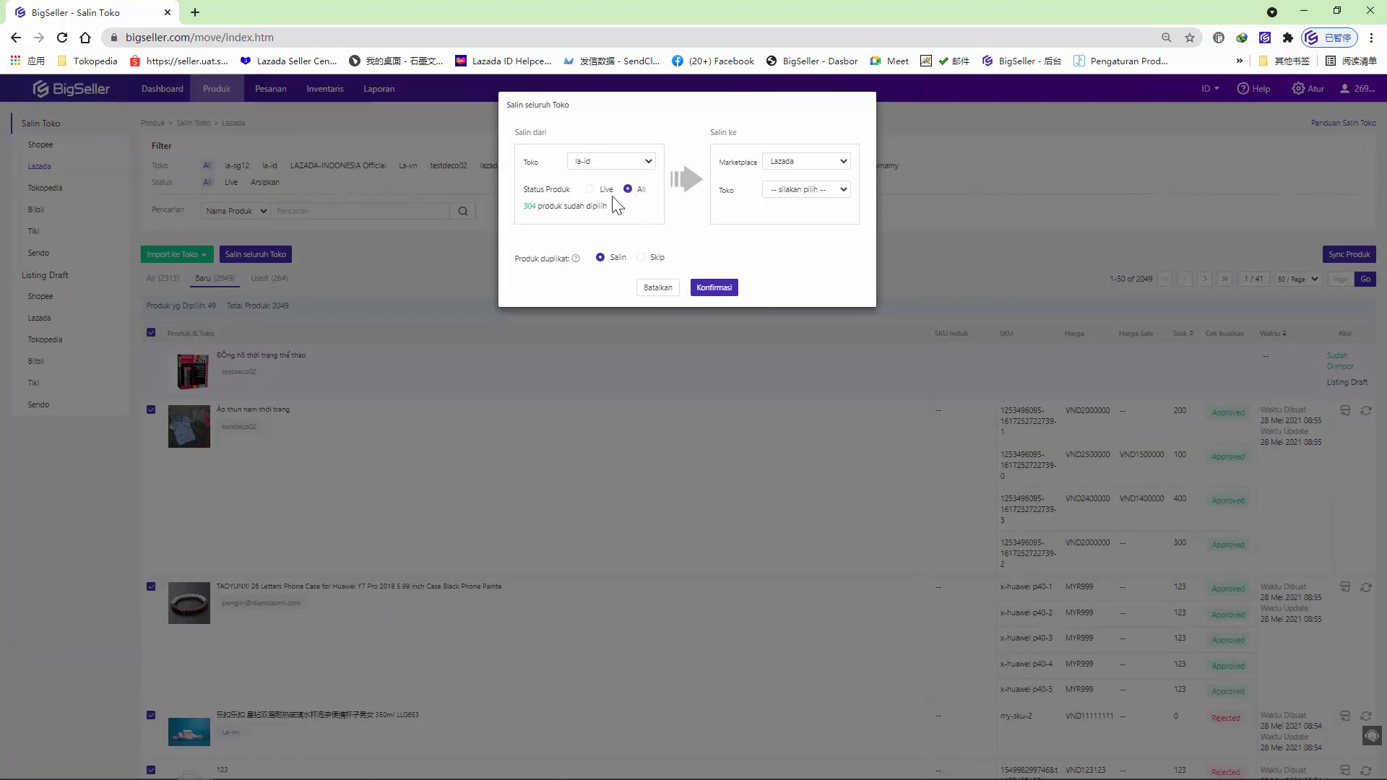
left_click(606, 189)
left_click(628, 190)
Copy the store's products to the Blibli store blibli-发布产品后请及时下架, skipping duplicate products
left_click(803, 164)
left_click(803, 163)
left_click(804, 163)
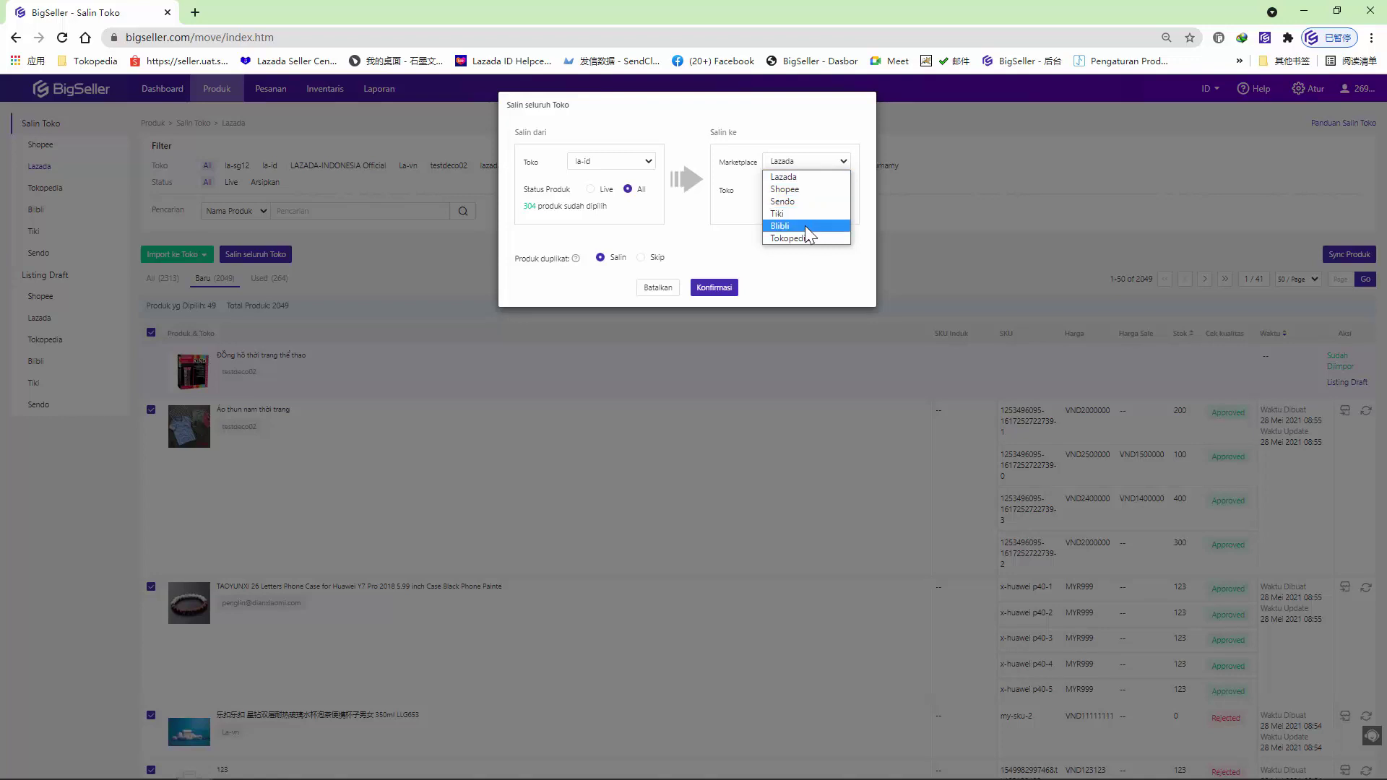
left_click(805, 226)
left_click(814, 191)
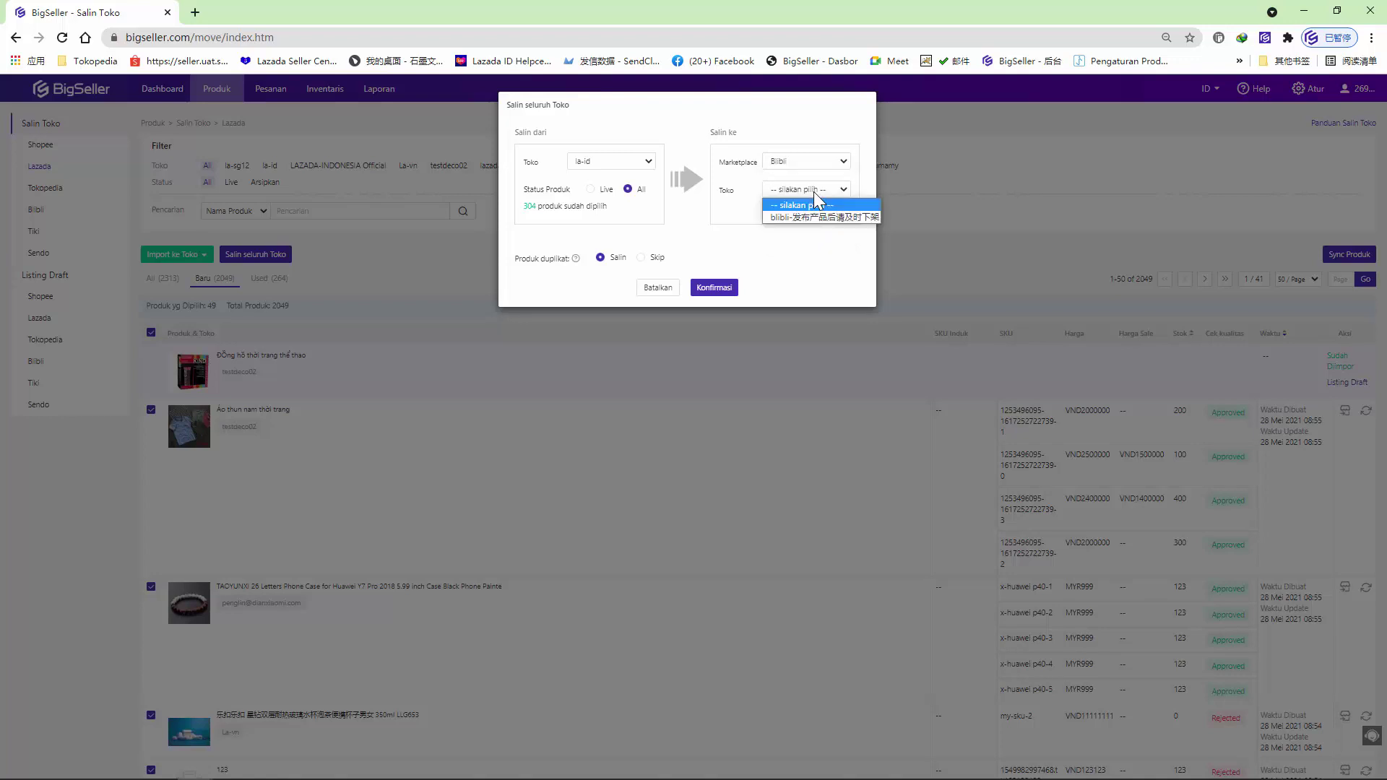
left_click(831, 215)
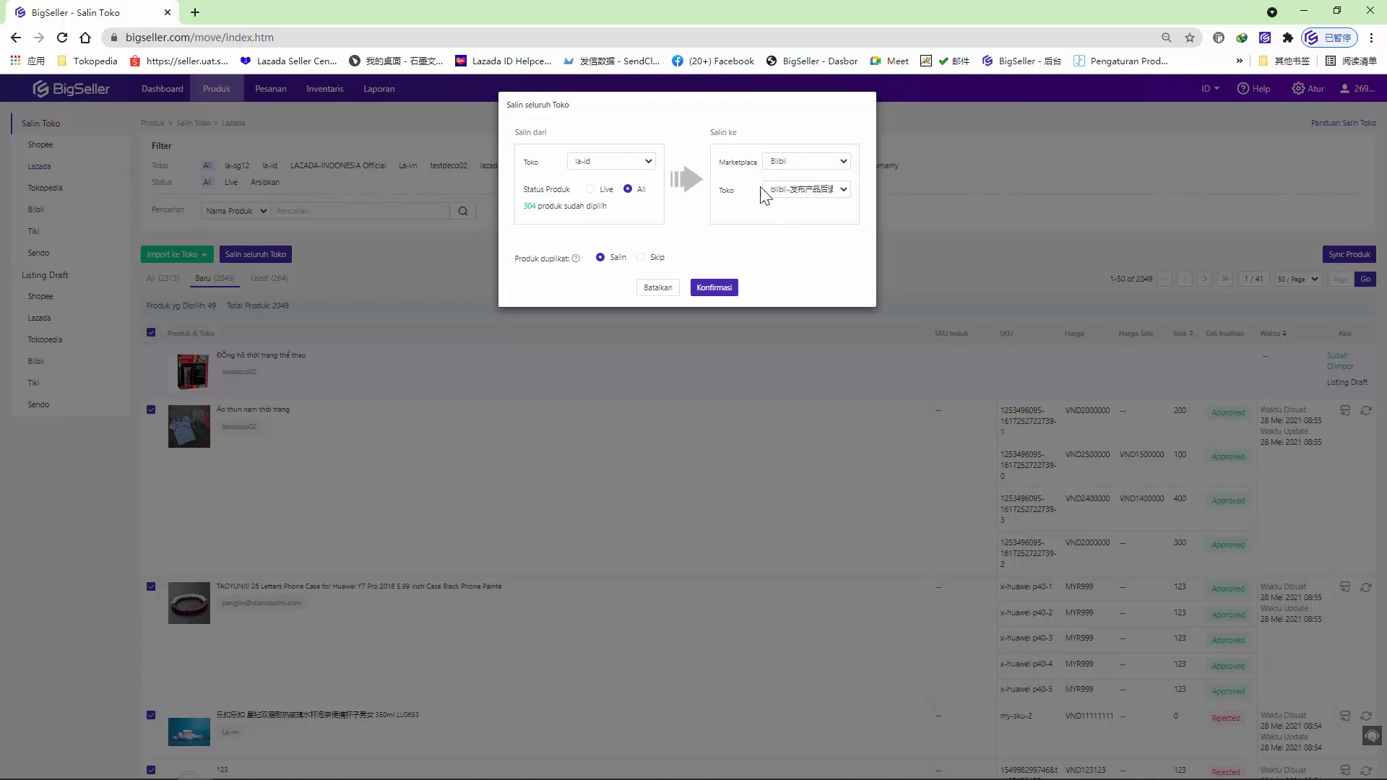
left_click(641, 258)
left_click(714, 288)
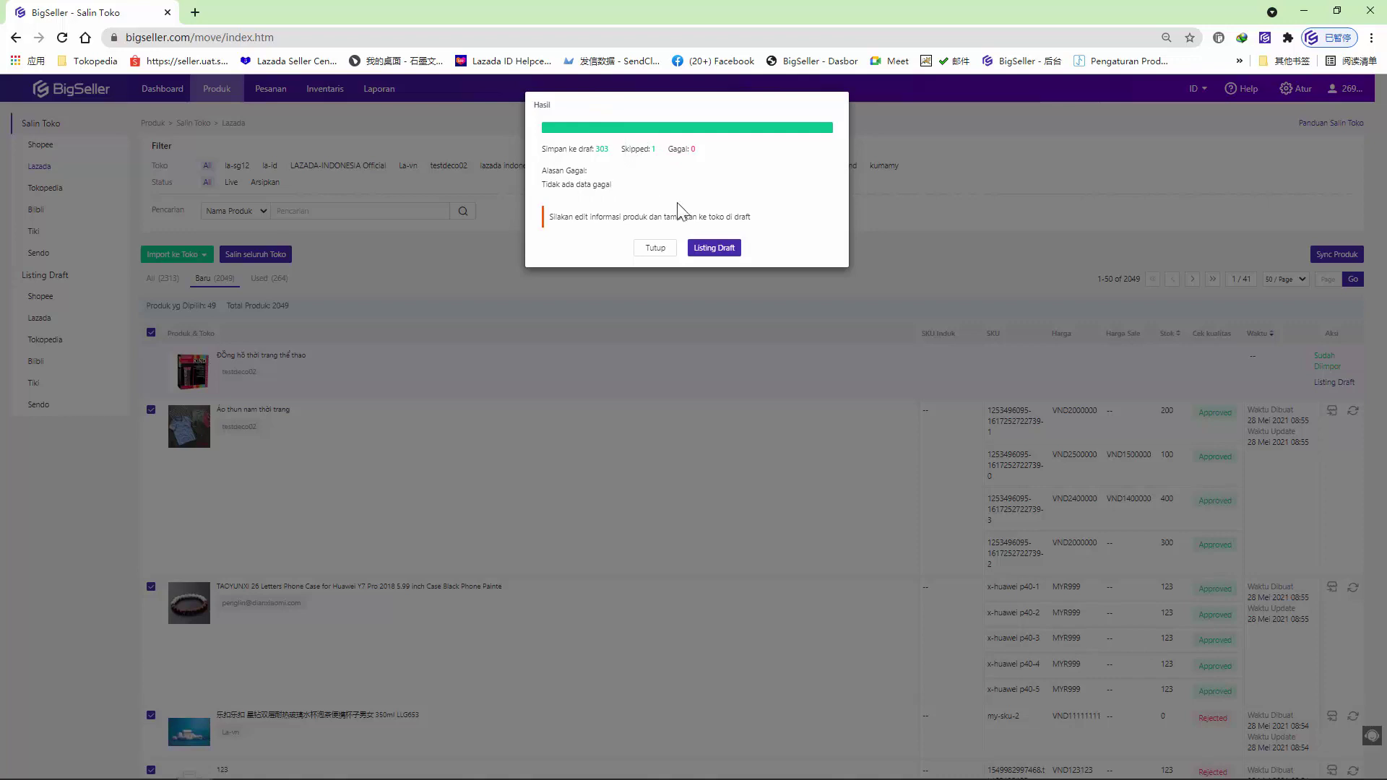
Open the Blibli listing drafts from the copy result and look through the draft products
left_click(736, 251)
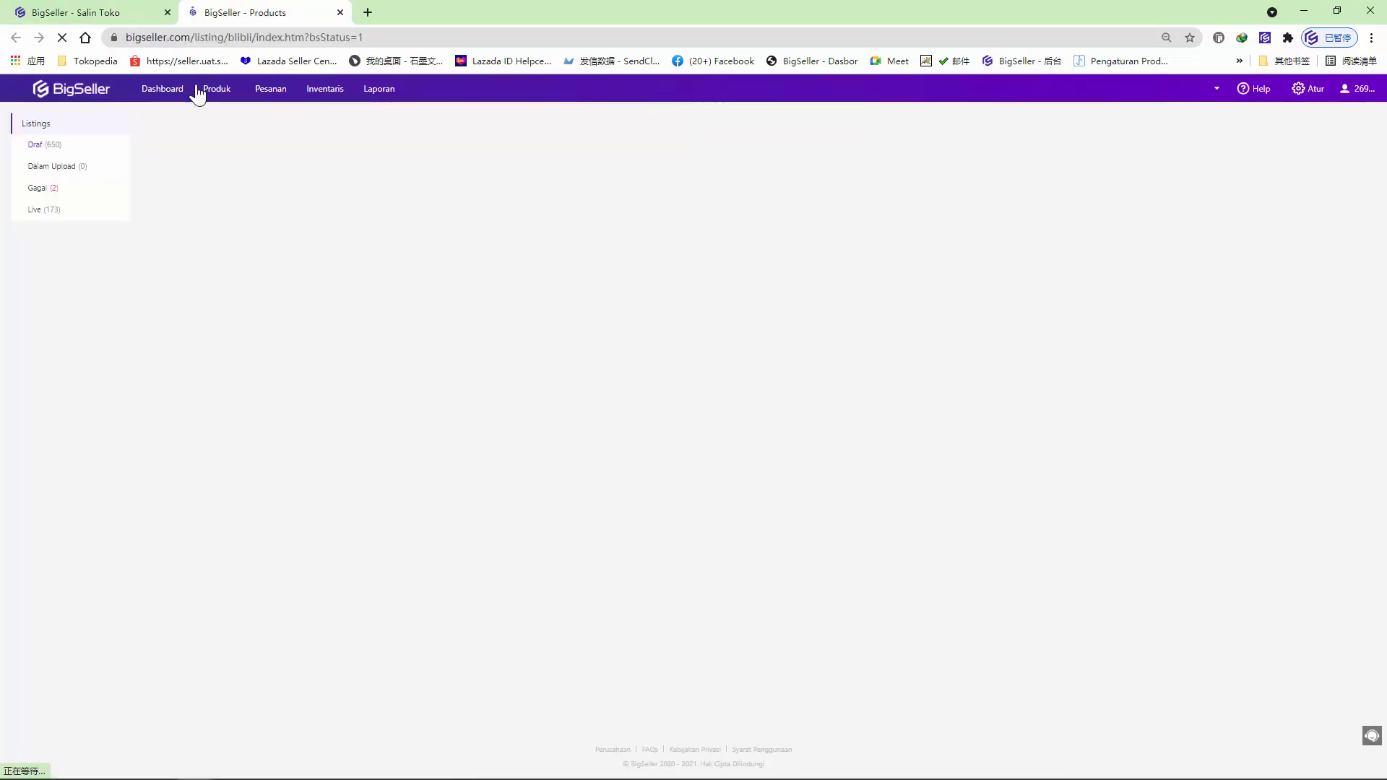
left_click(159, 11)
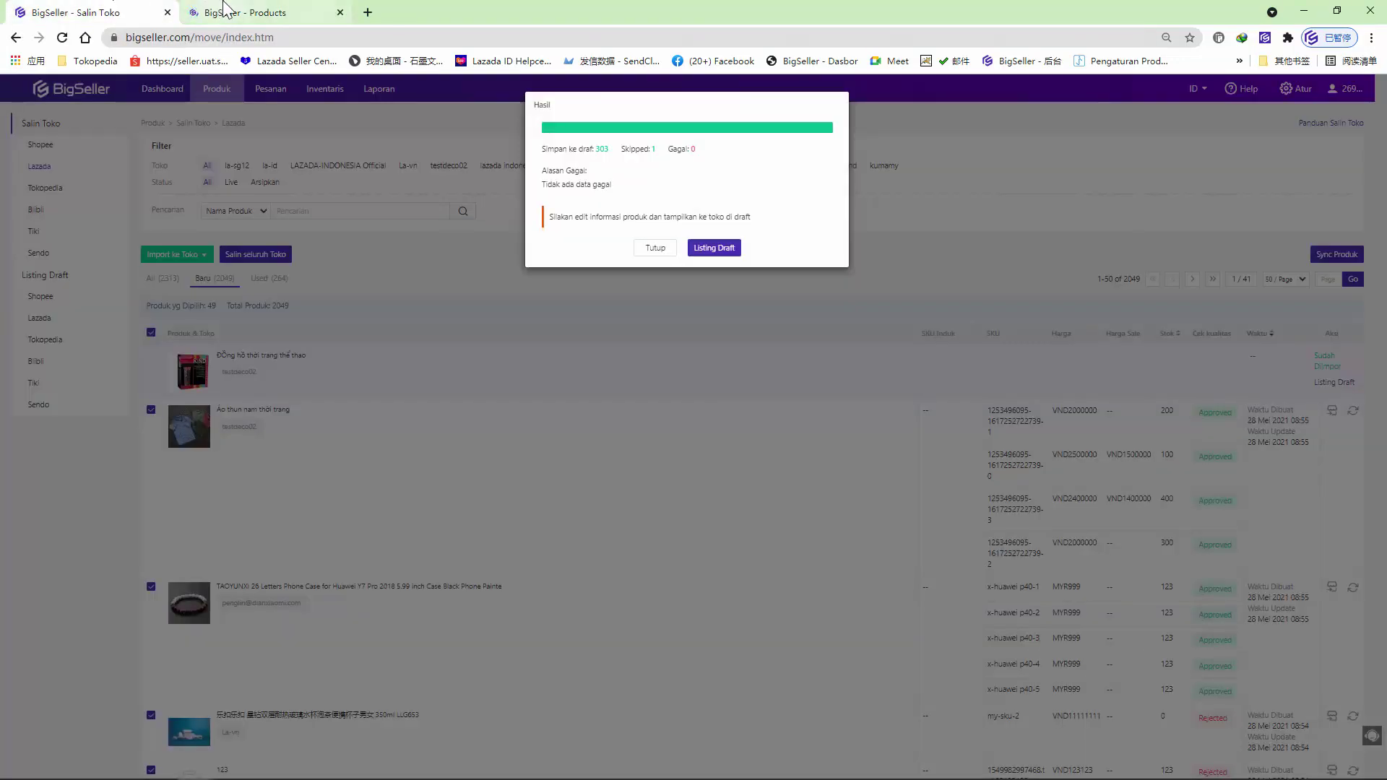
left_click(196, 11)
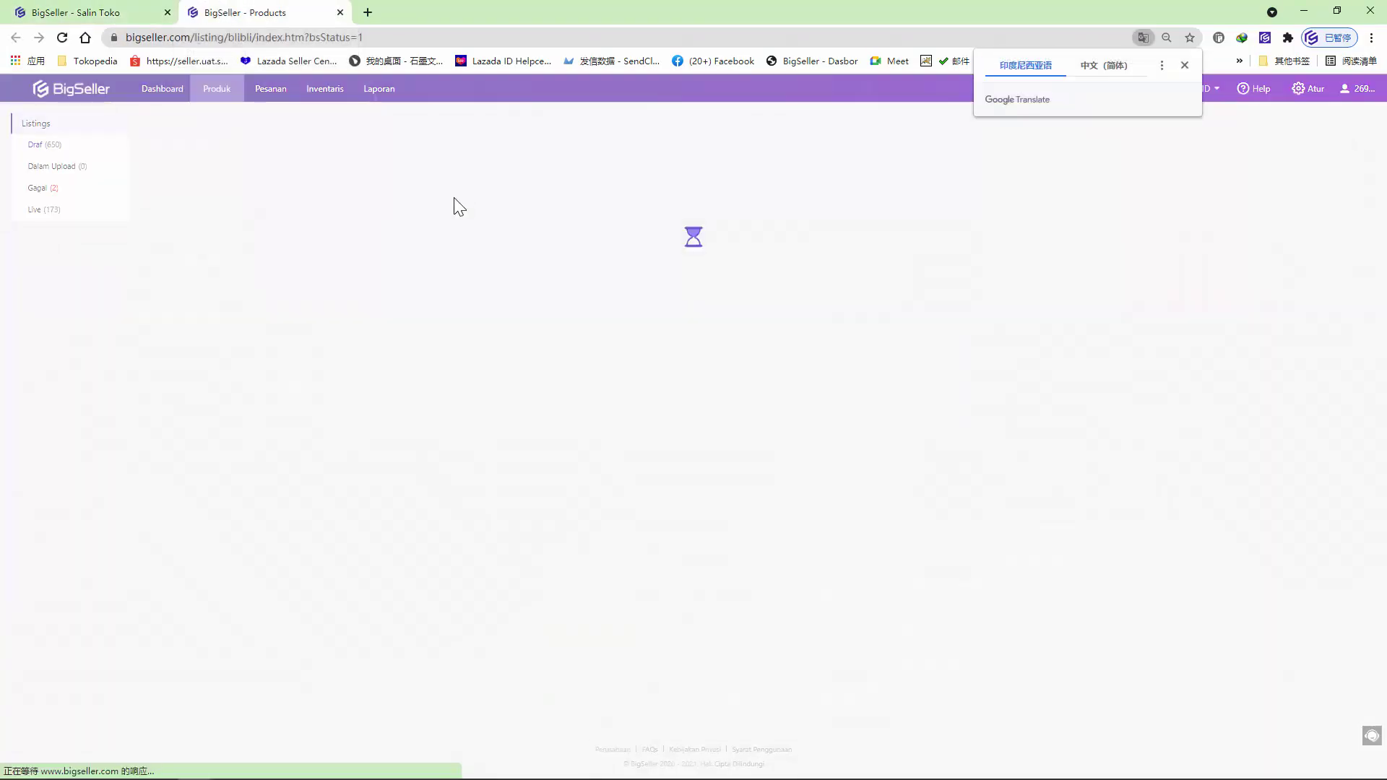
left_click(1185, 65)
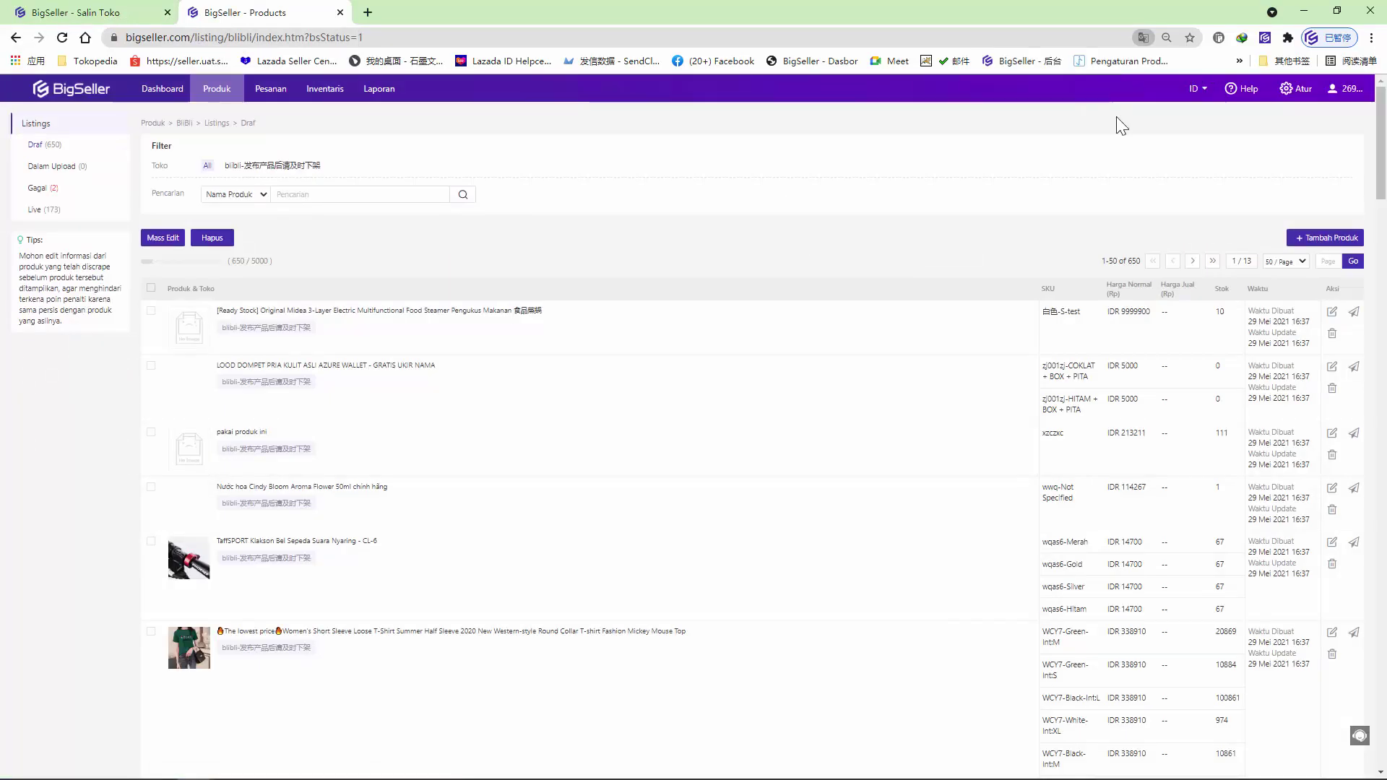
scroll(448, 311, "down", 2)
scroll(470, 346, "up", 2)
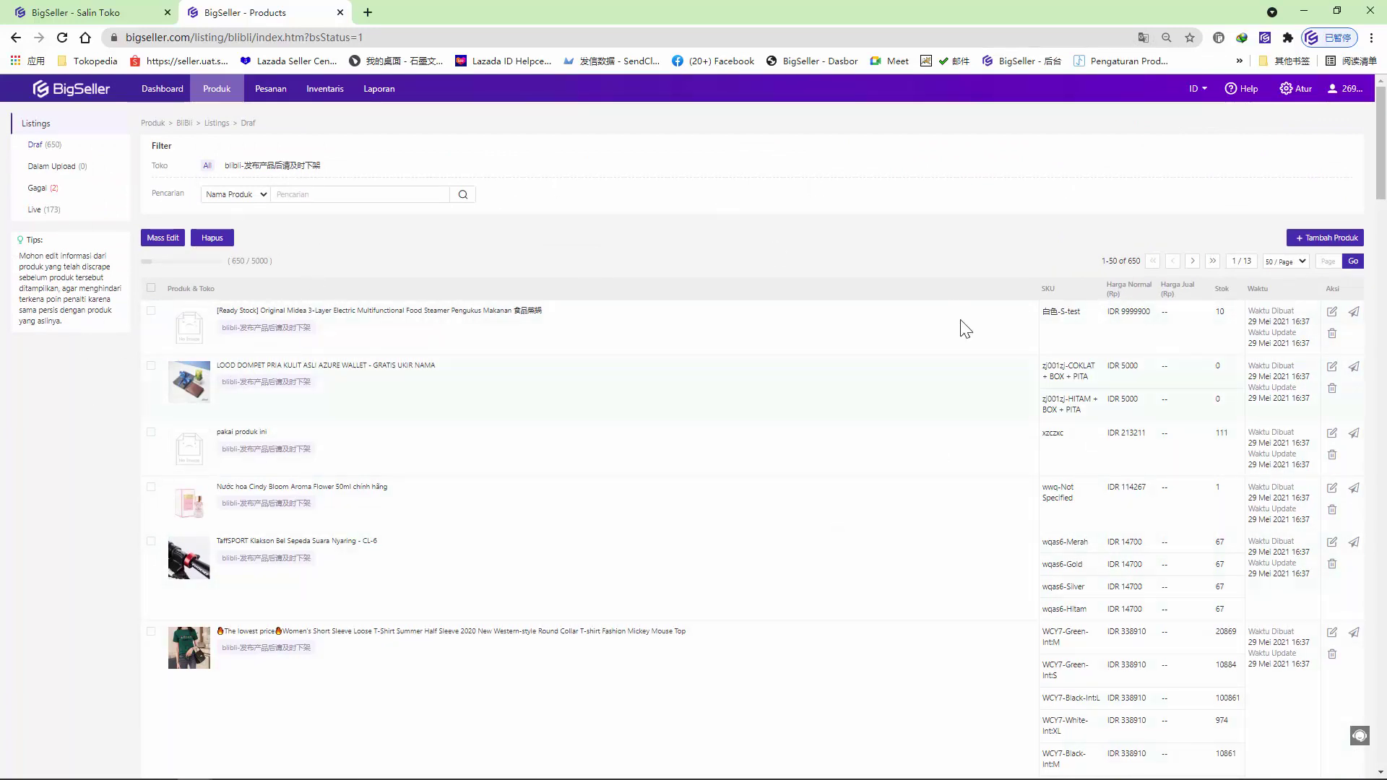
scroll(401, 458, "down", 20)
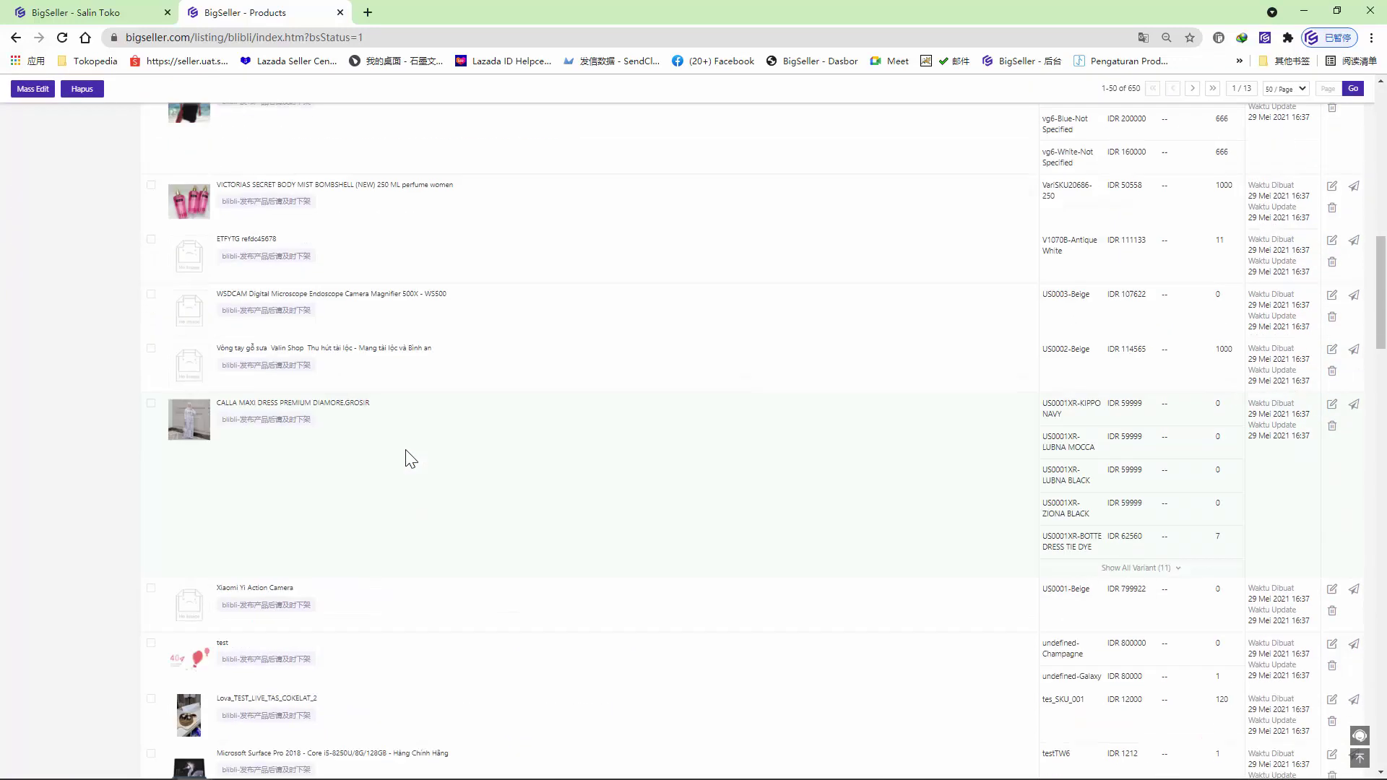
scroll(416, 461, "up", 20)
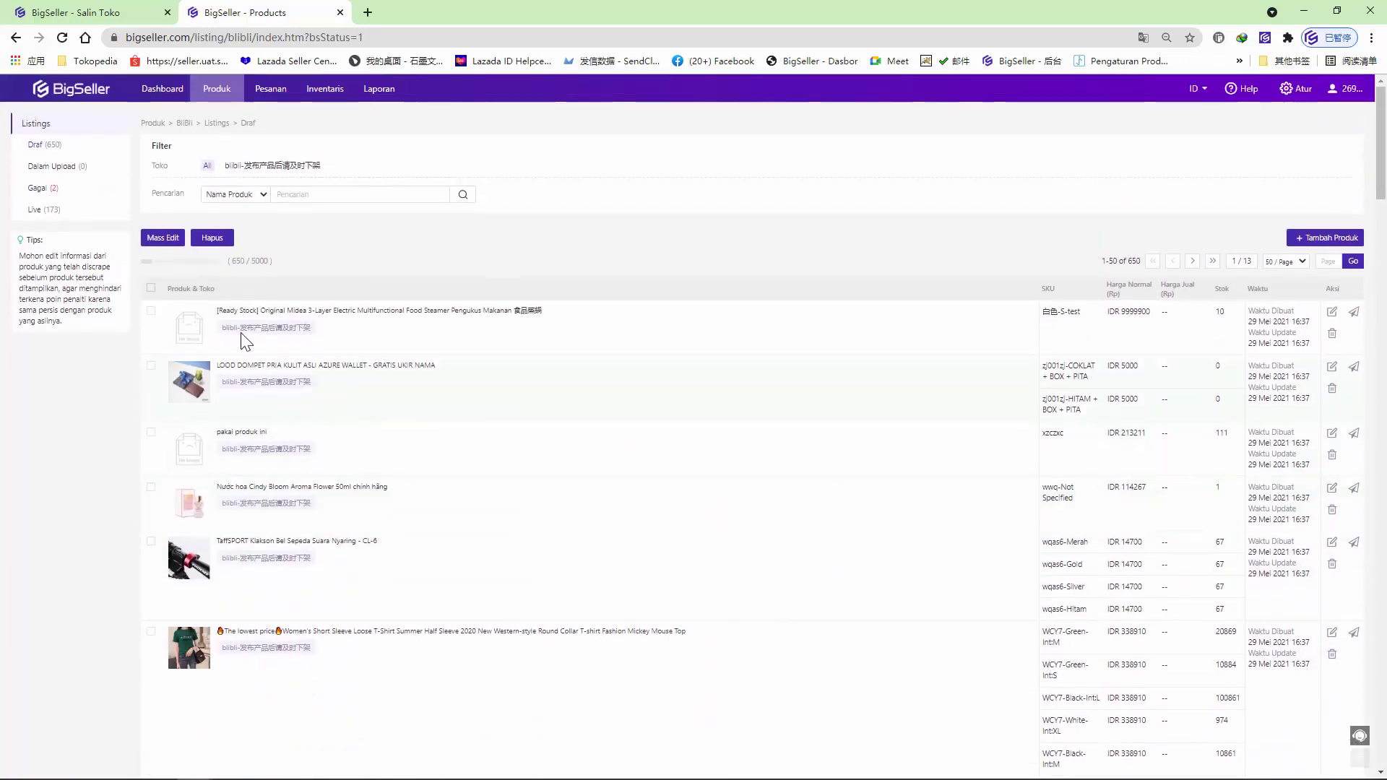
Select all Blibli draft products on the page and open them in Mass Edit for category mapping
left_click(152, 289)
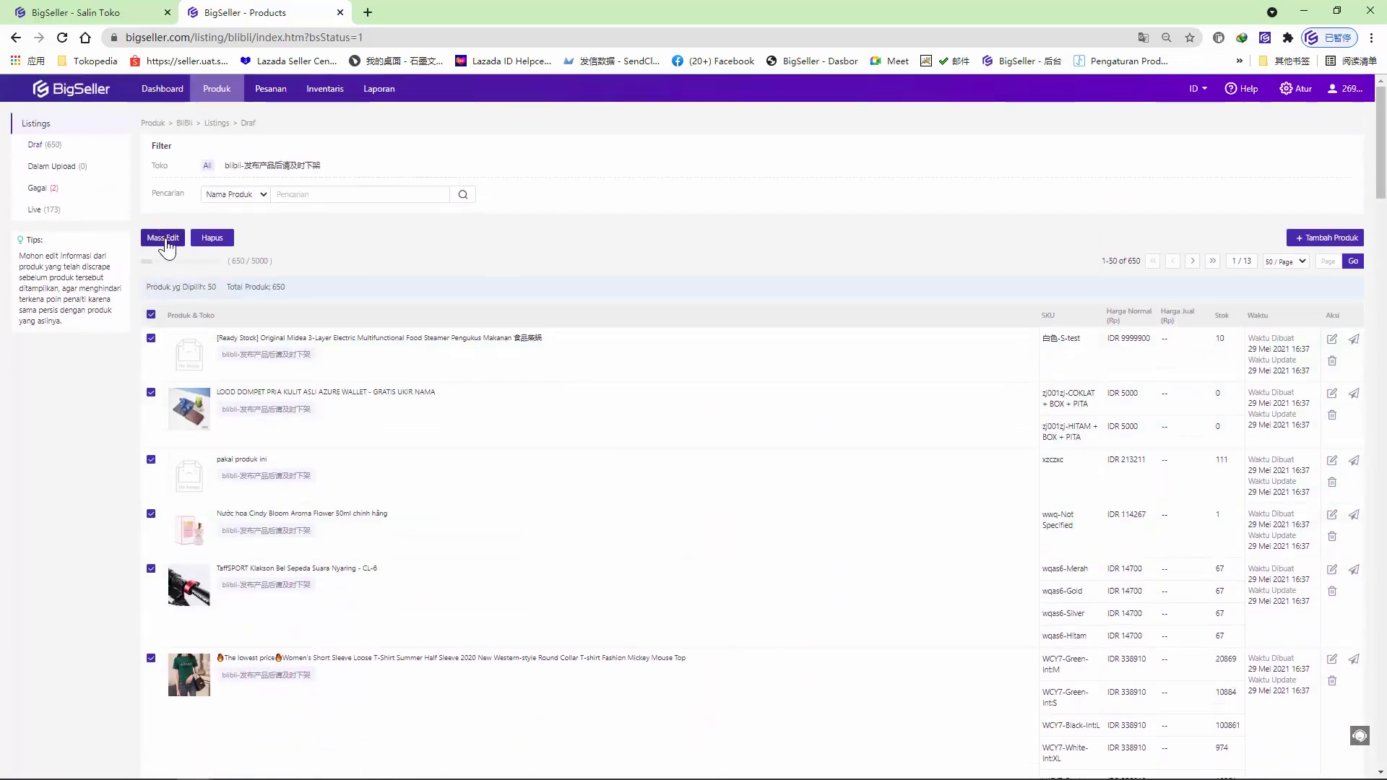
left_click(165, 239)
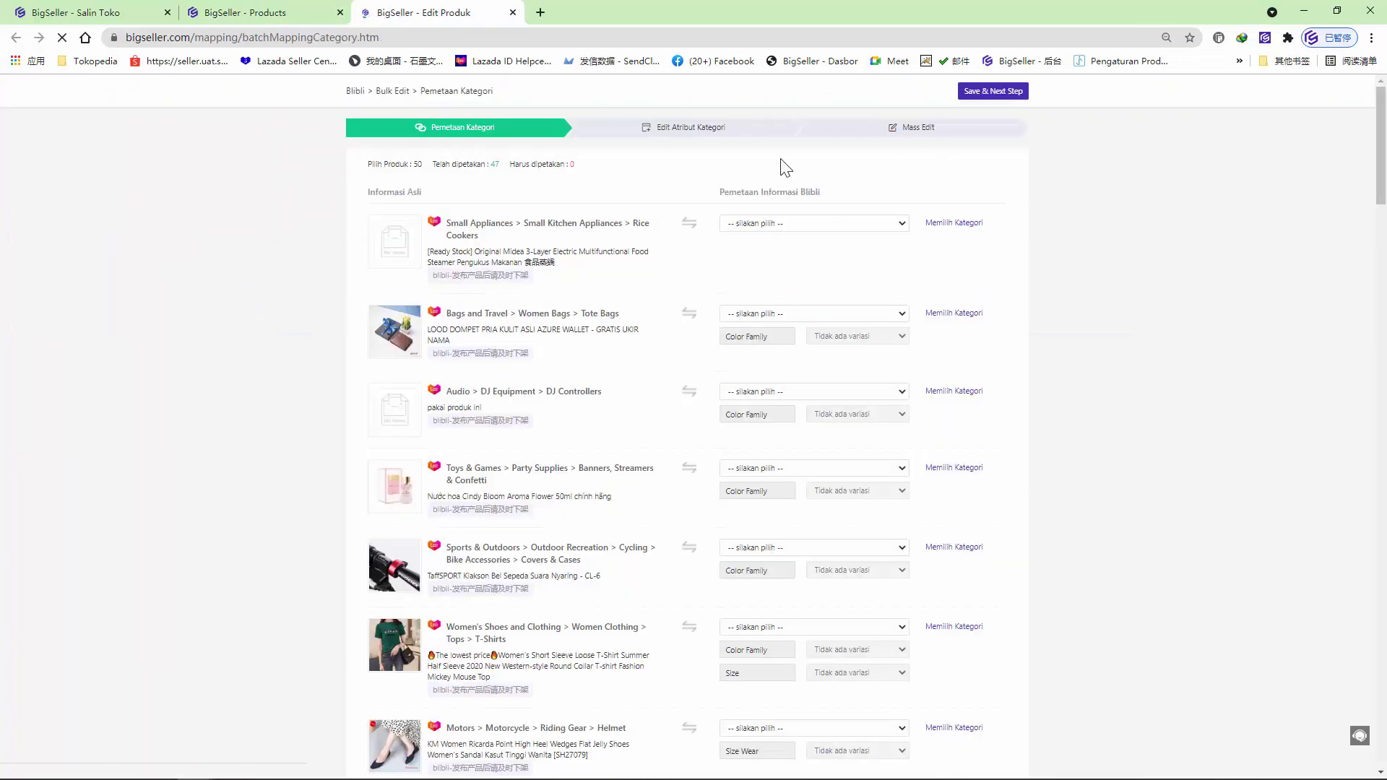
left_click(275, 13)
left_click(423, 12)
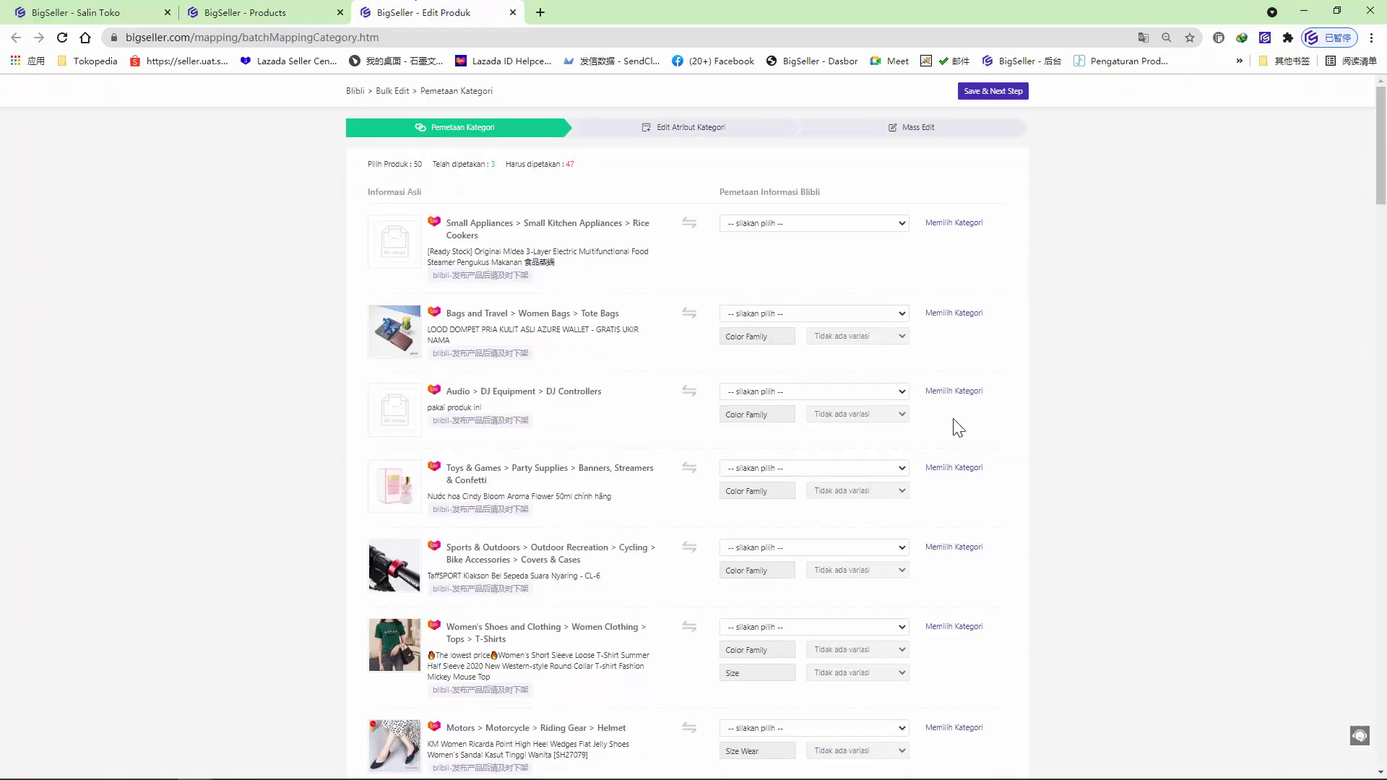
Try to save the category mapping for all selected drafts, and look through the products that still need a category
left_click(1006, 93)
scroll(827, 202, "down", 6)
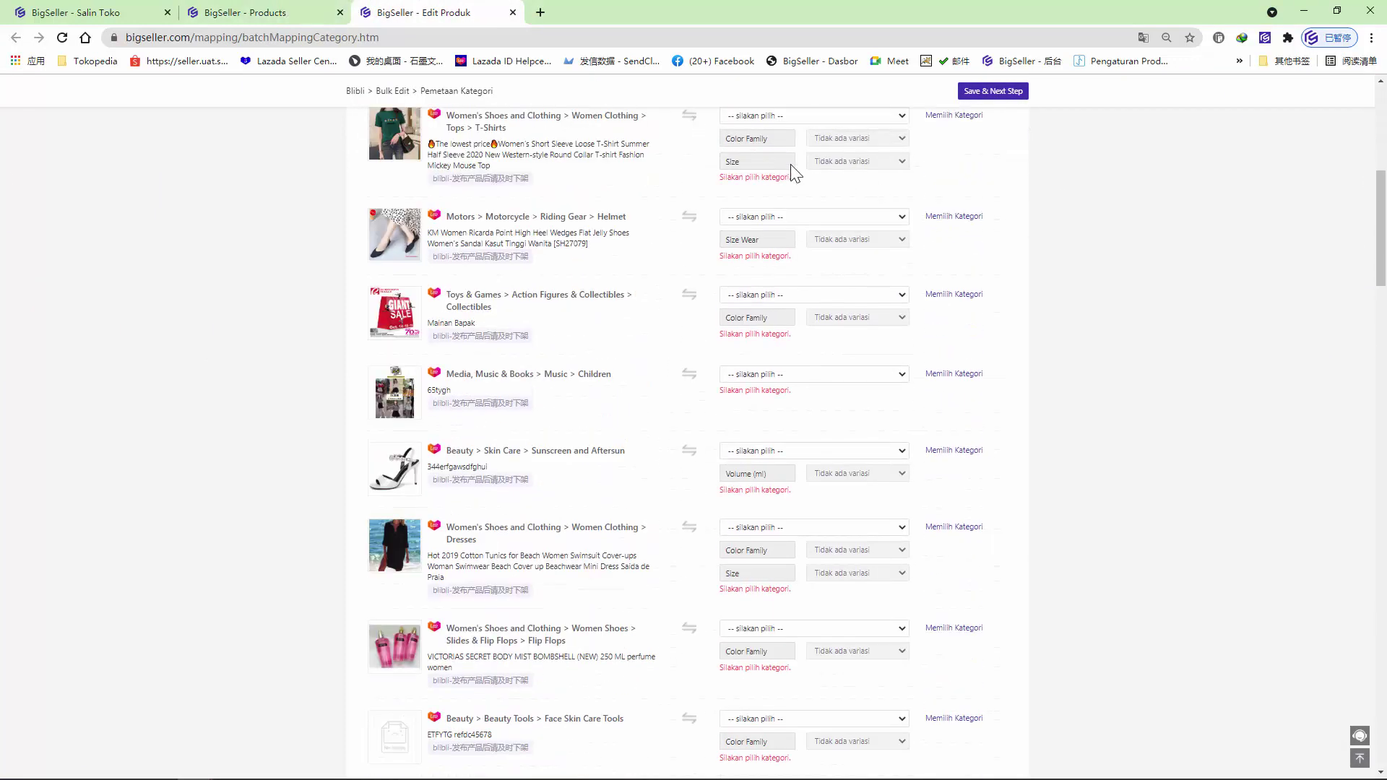
scroll(753, 421, "up", 7)
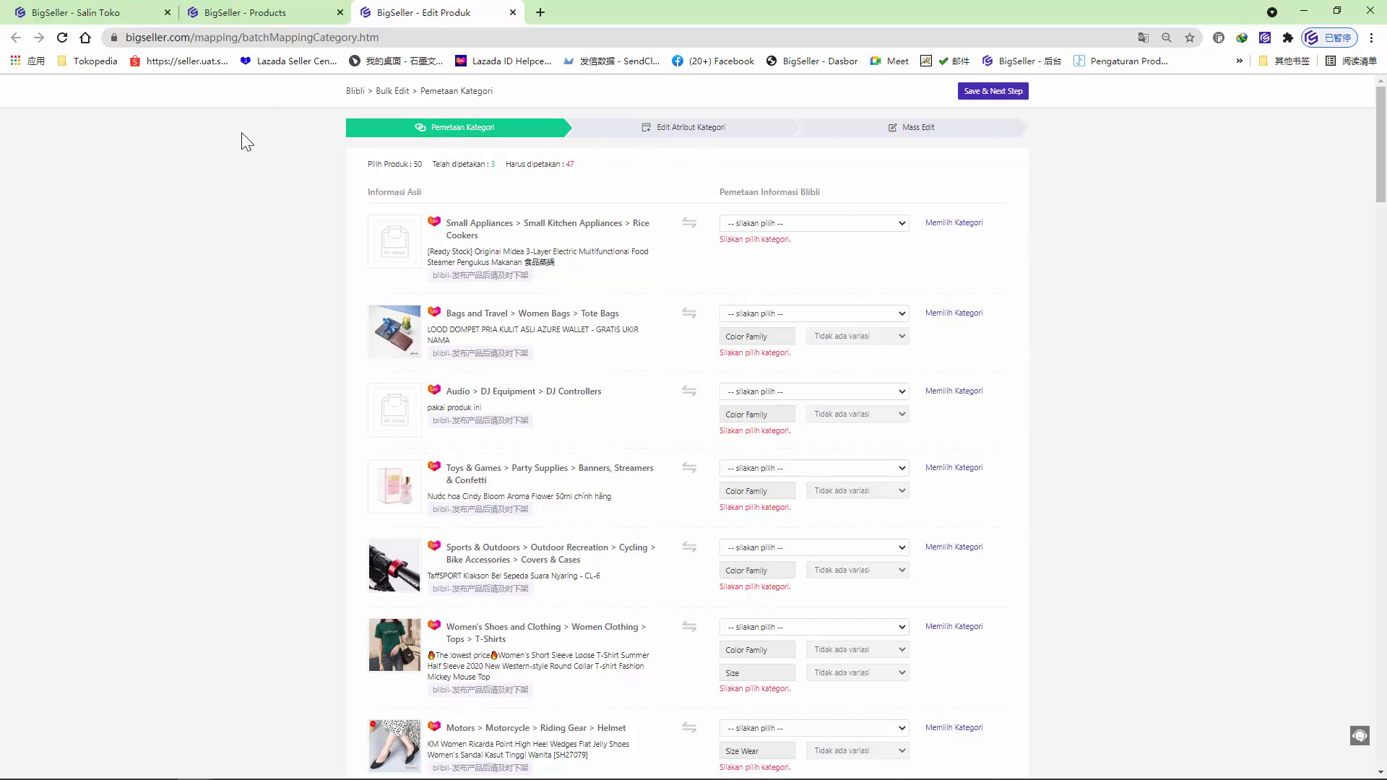
Return to the Blibli drafts list, reduce the selection to the first two products, and open them in Mass Edit
left_click(218, 16)
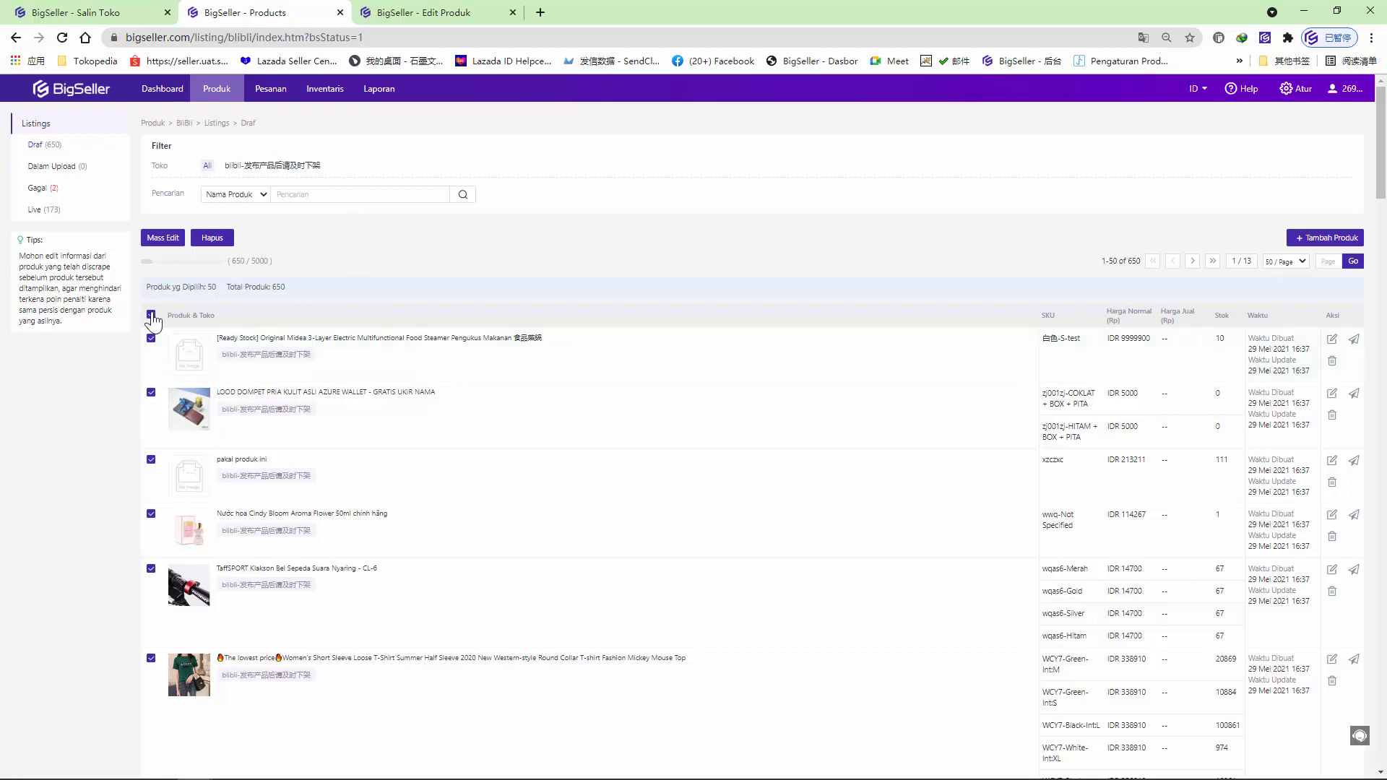
left_click(151, 315)
left_click(151, 339)
left_click(151, 337)
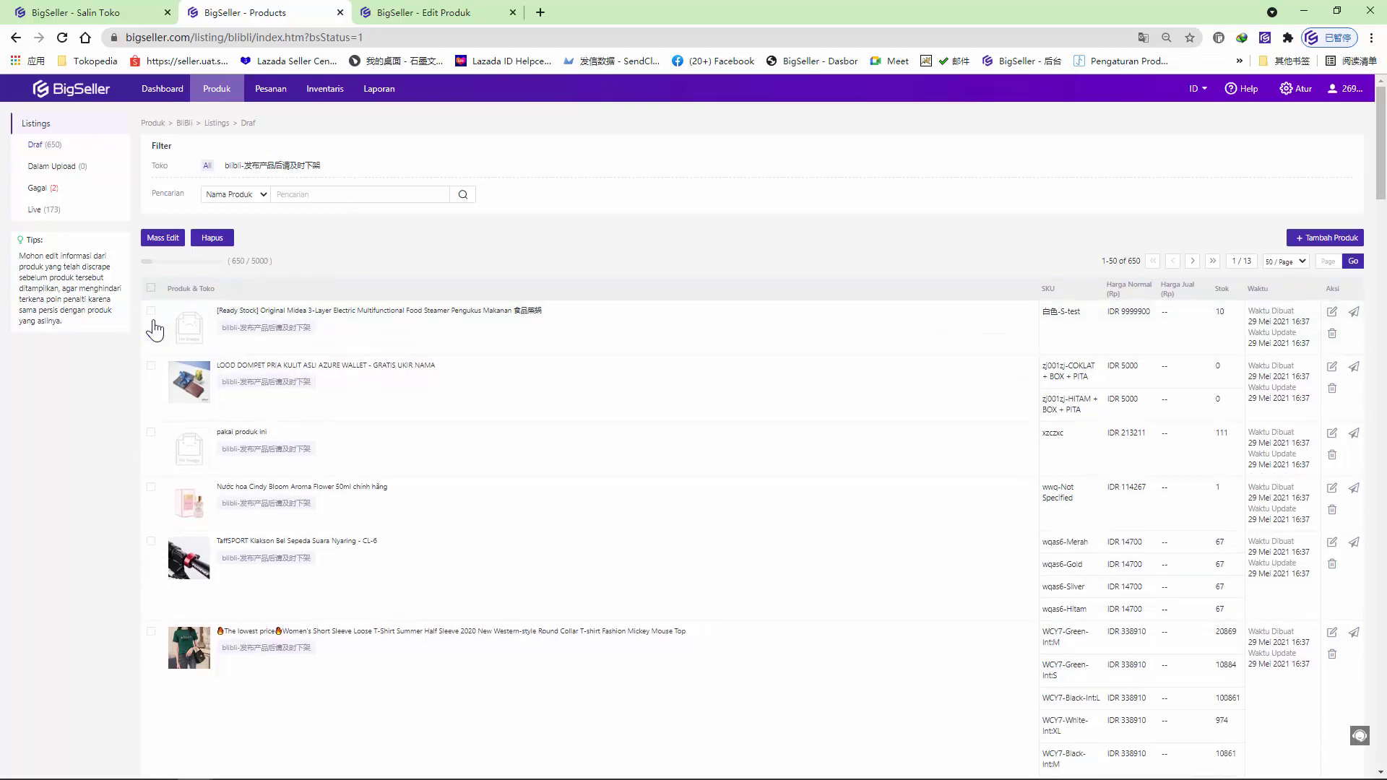
left_click(151, 311)
left_click(151, 392)
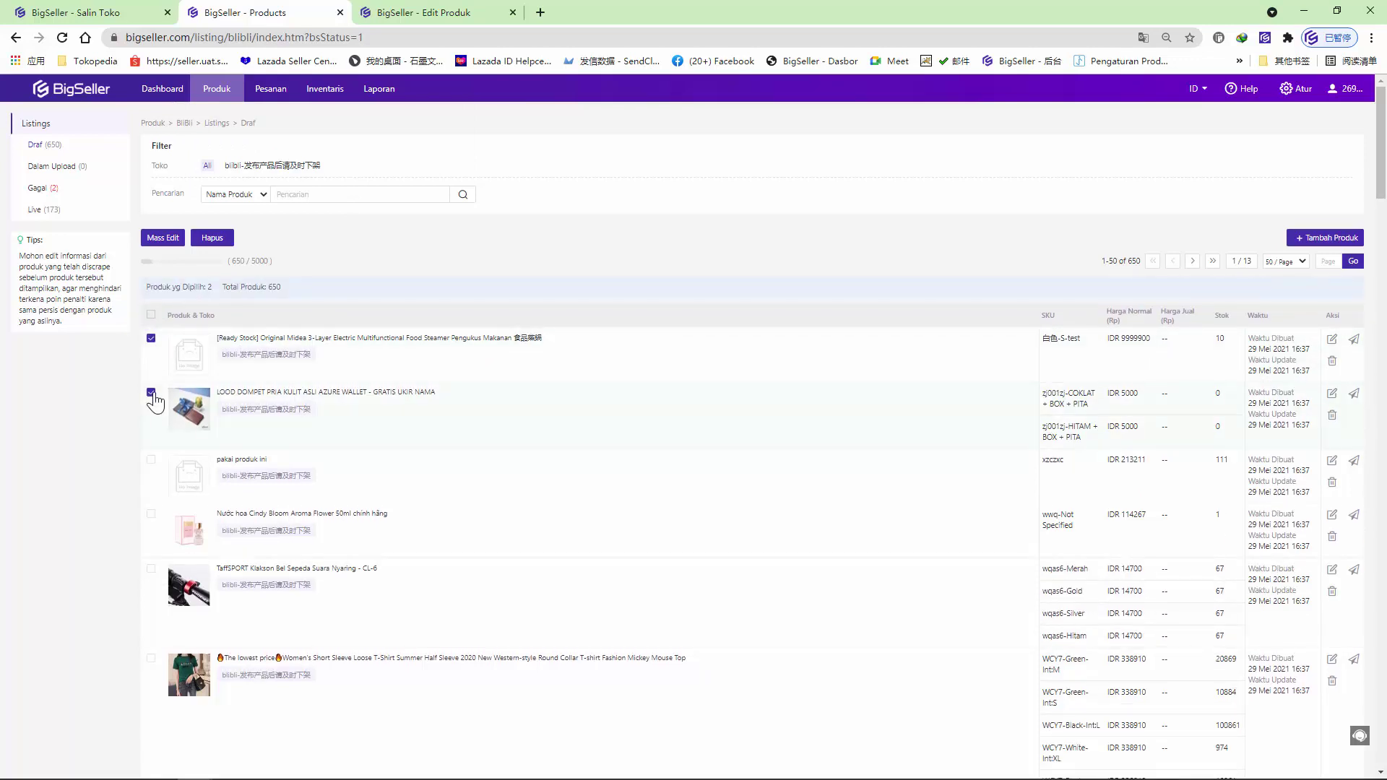
left_click(163, 241)
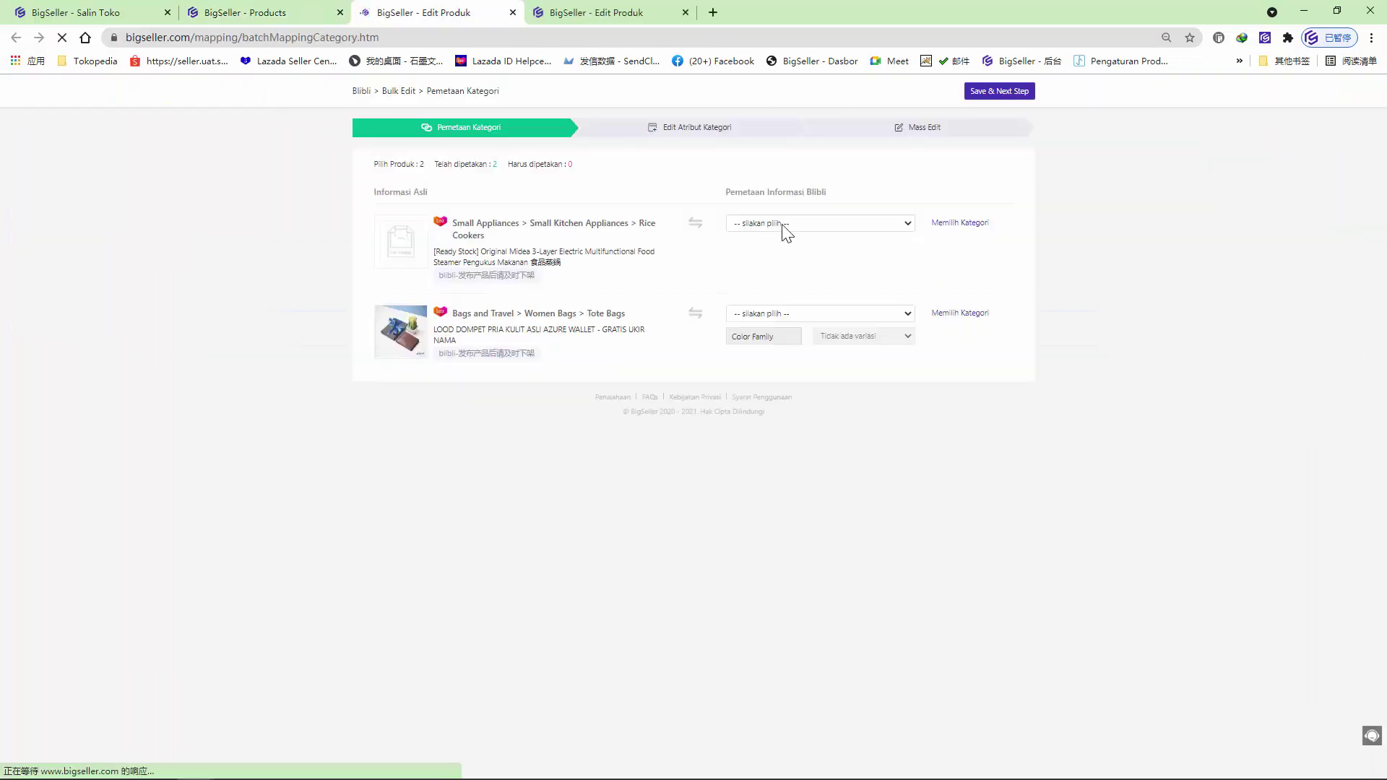
Map both products to the Ballpoint category, save, and continue past the category attributes to the mass edit table
left_click(783, 225)
left_click(793, 253)
left_click(784, 314)
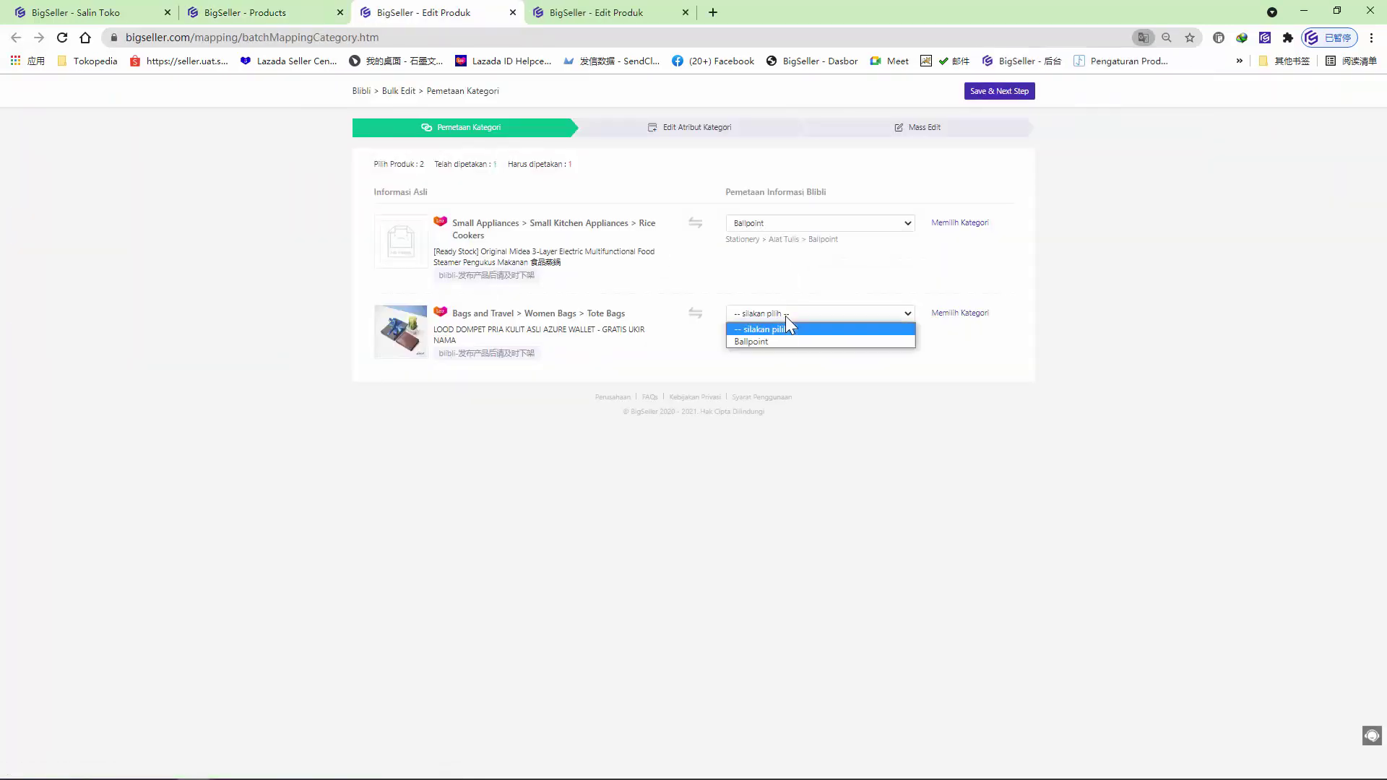
left_click(778, 340)
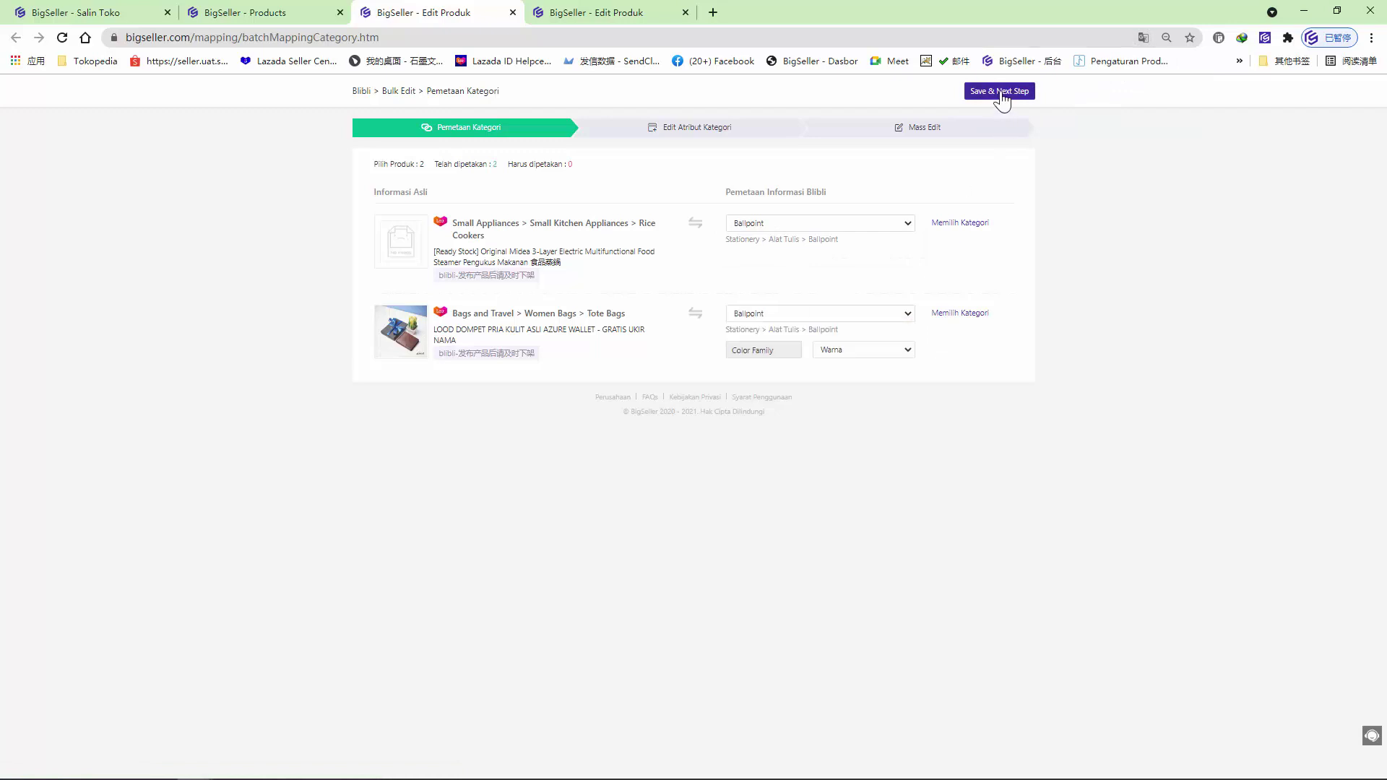
left_click(1001, 91)
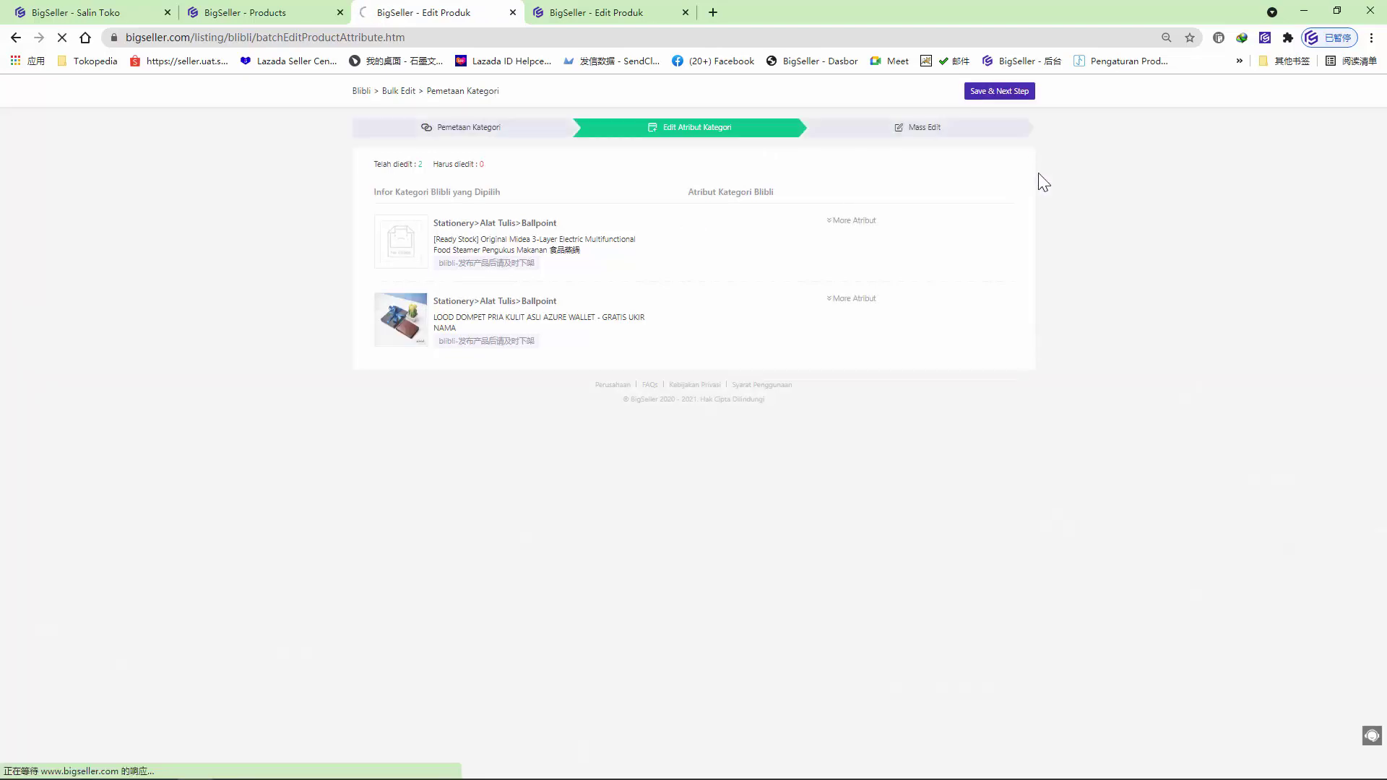
left_click(1008, 91)
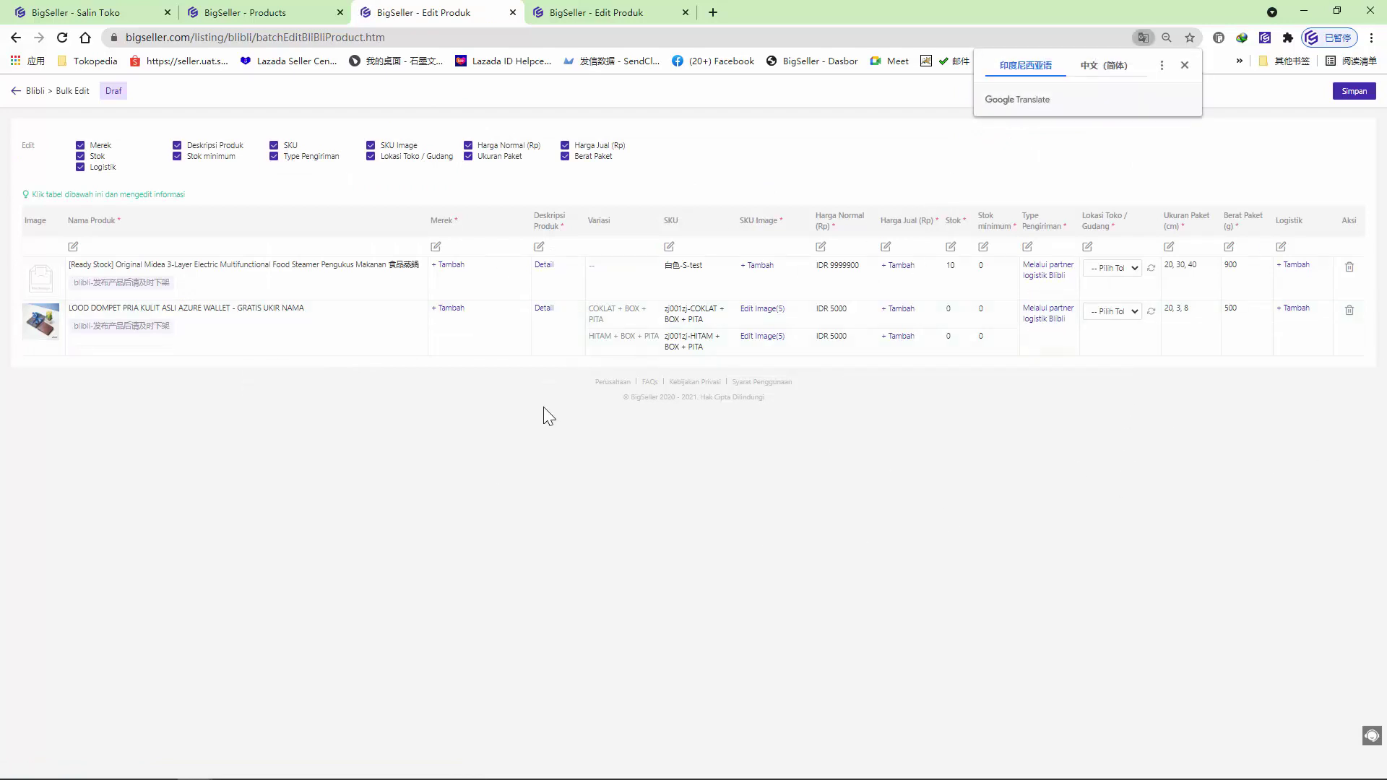
left_click(1185, 65)
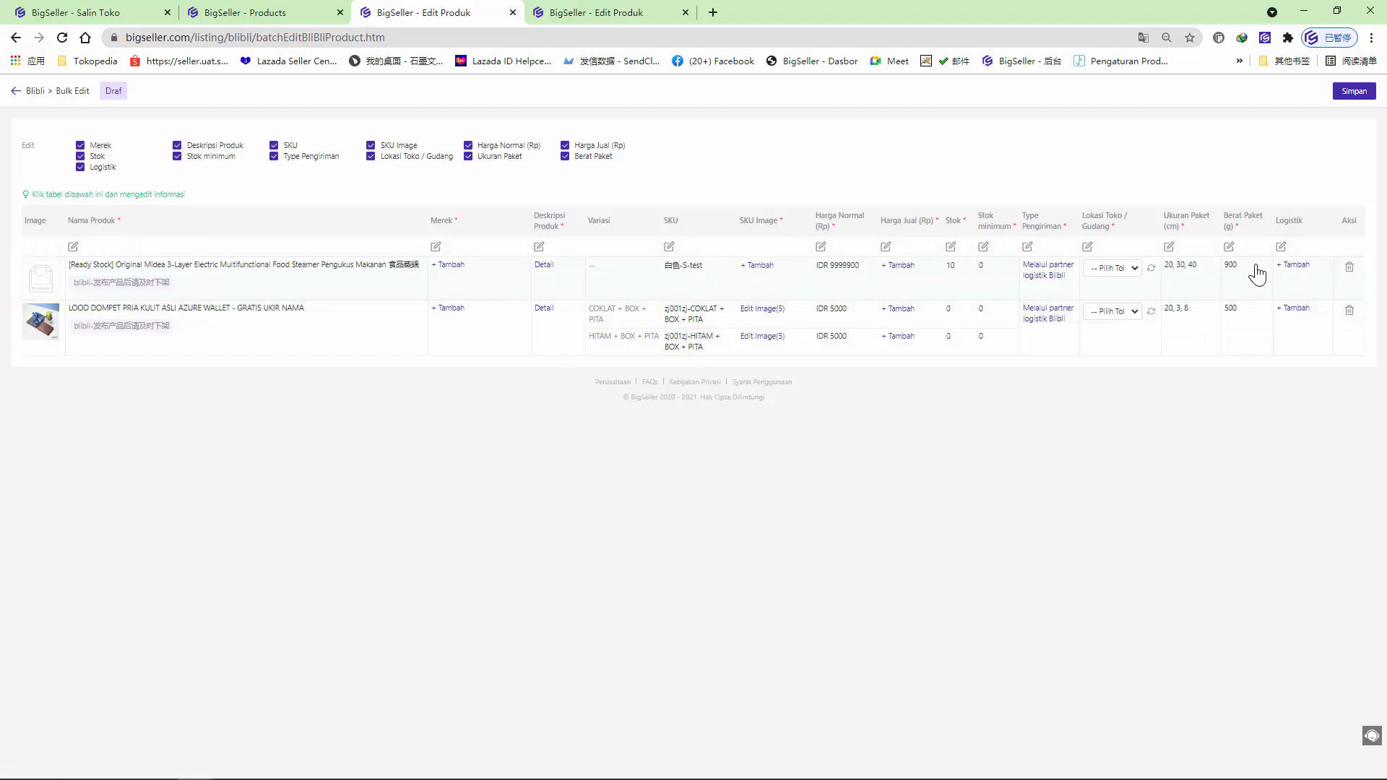
Try to save the mass edit of both products without filling in their brands
double_click(1234, 231)
left_click(1366, 100)
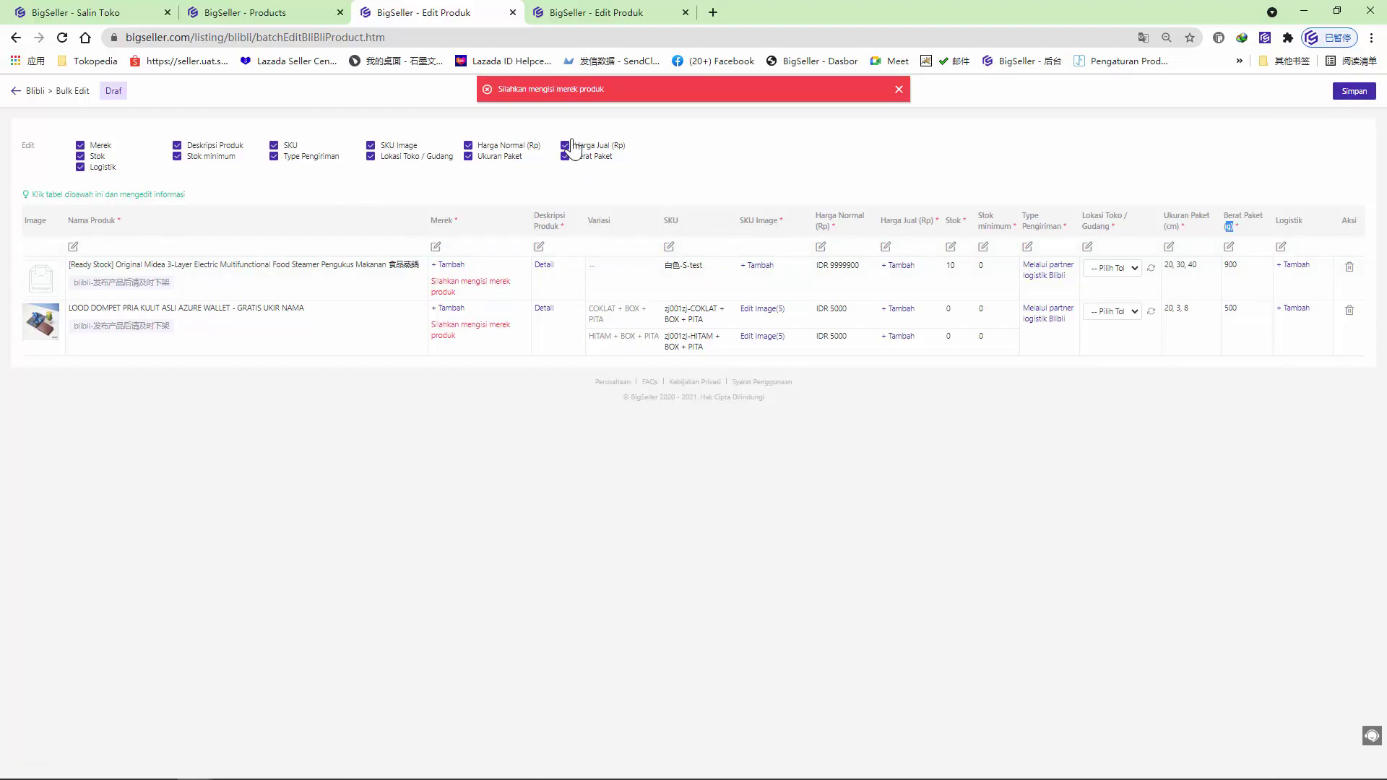
left_click(899, 89)
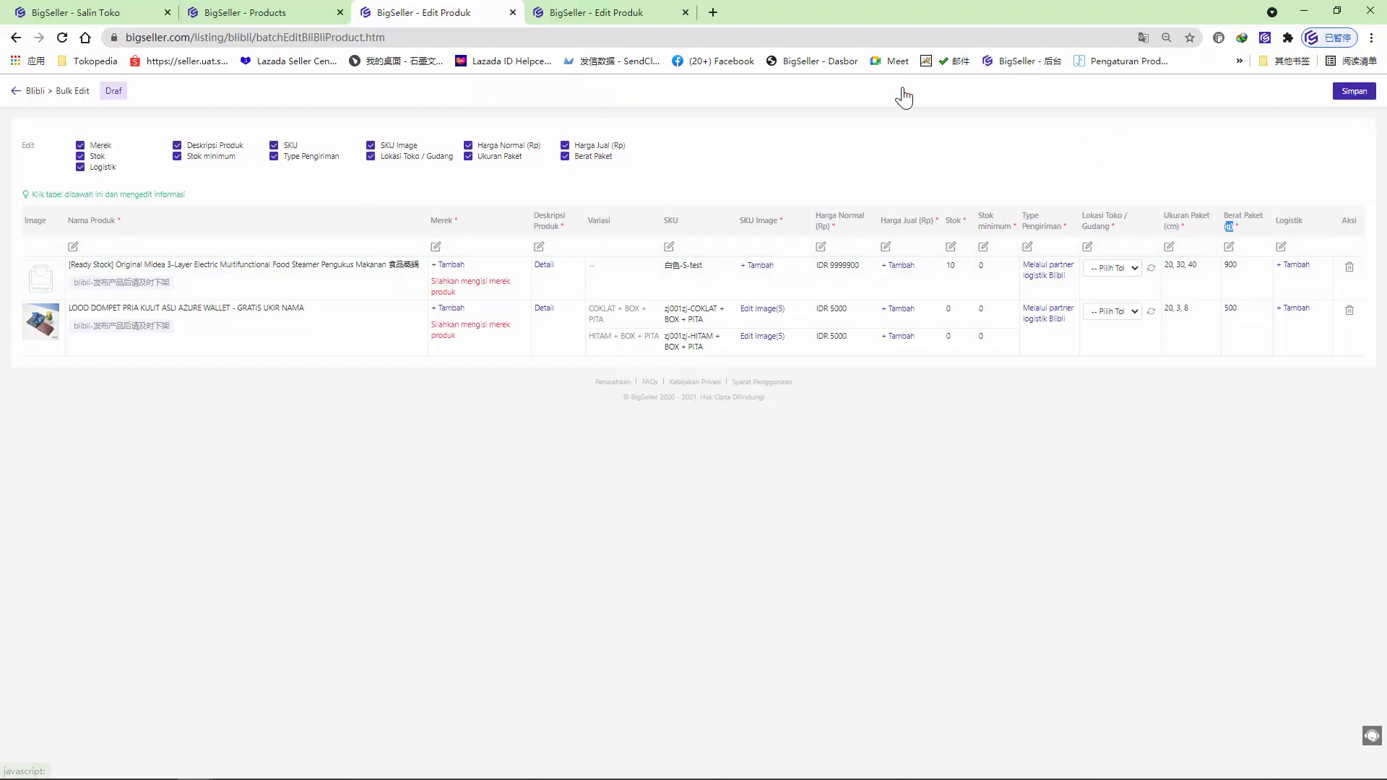
Set the brand (Merek) of both products to no brand
left_click(449, 264)
left_click(451, 268)
left_click(453, 287)
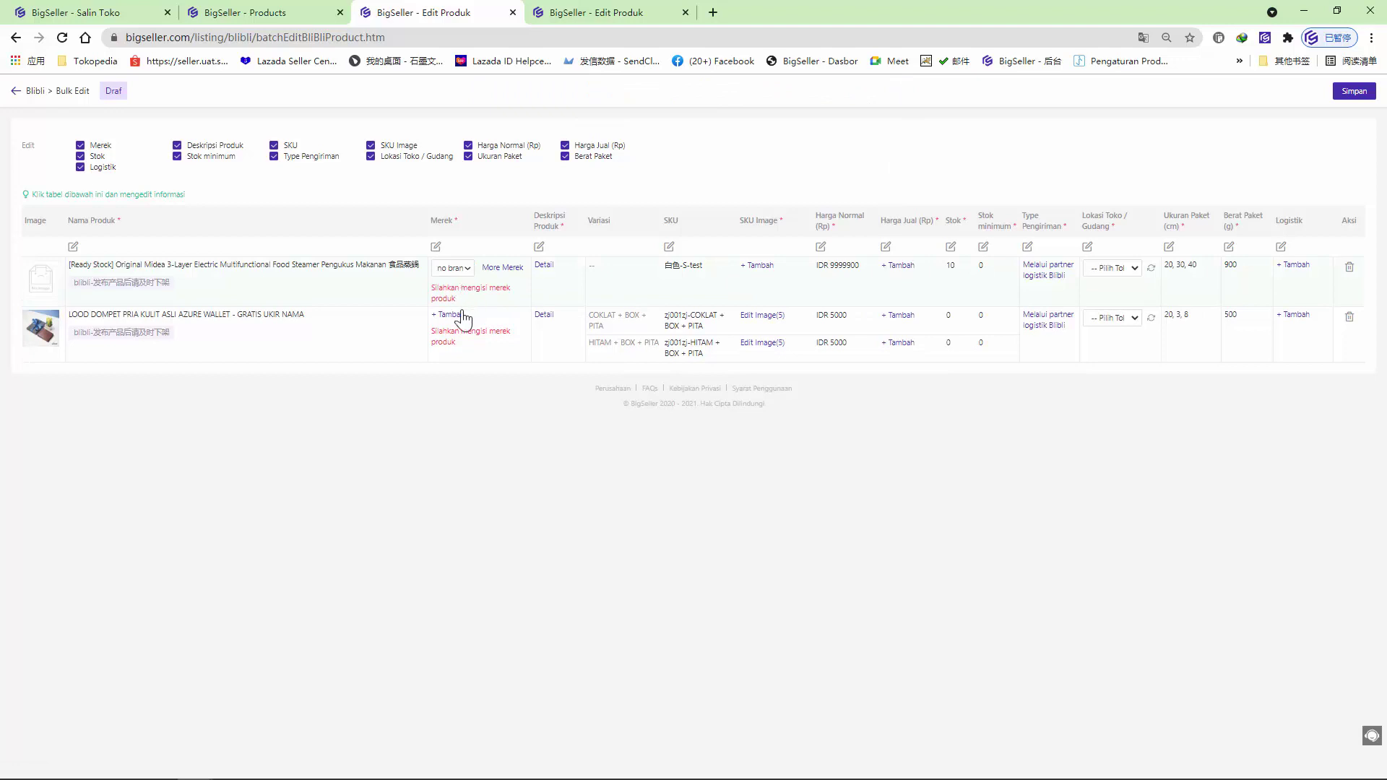
left_click(449, 309)
left_click(452, 311)
left_click(460, 333)
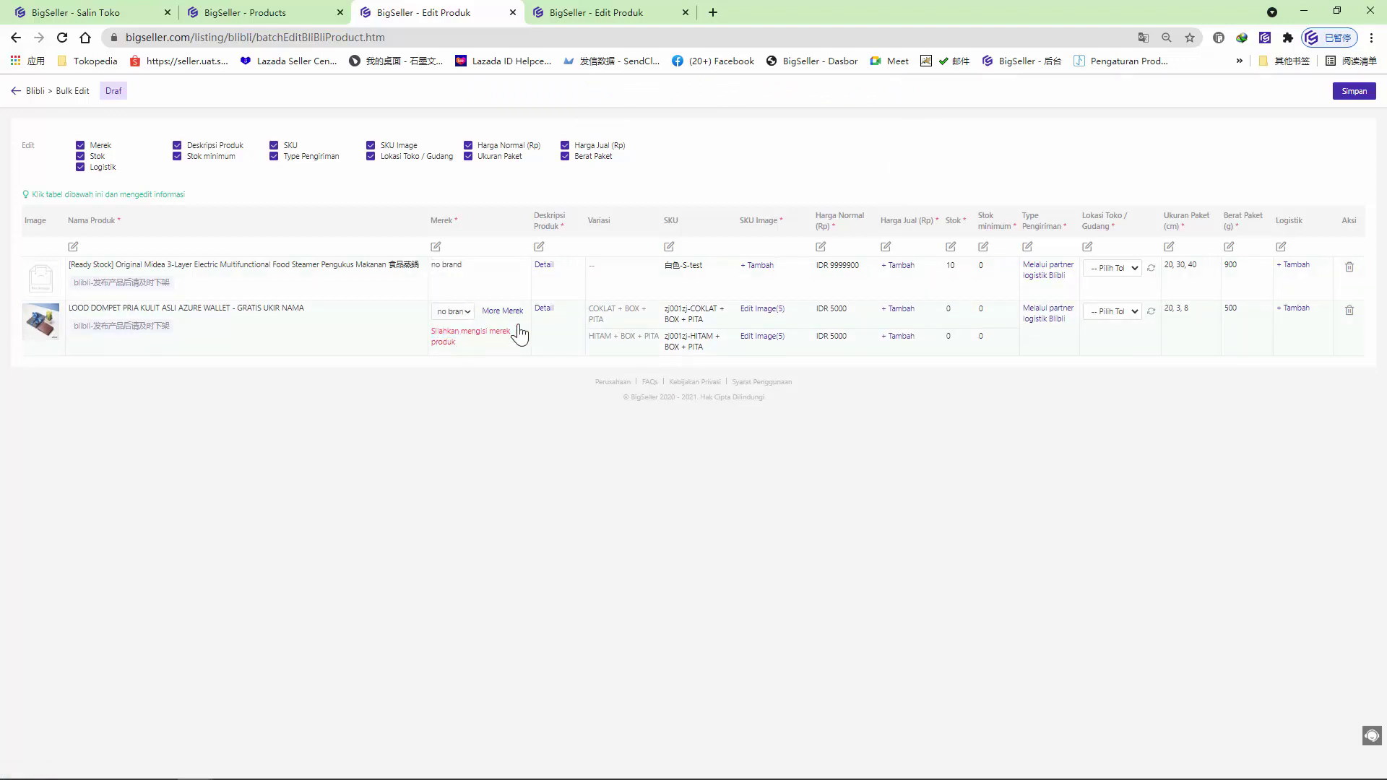
Try to save the mass edit, and view the photo editor for SKU 白色-S-test without adding a photo
left_click(1355, 91)
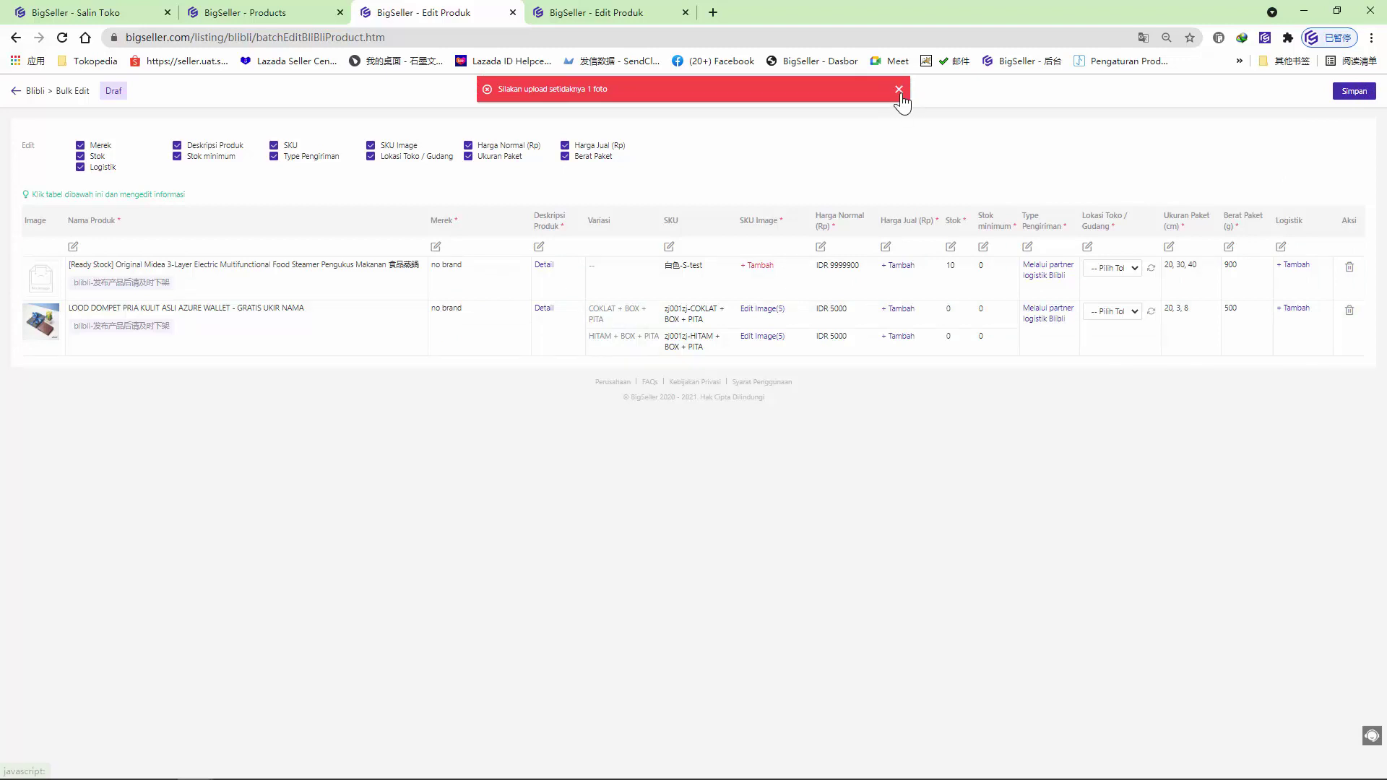
left_click(898, 91)
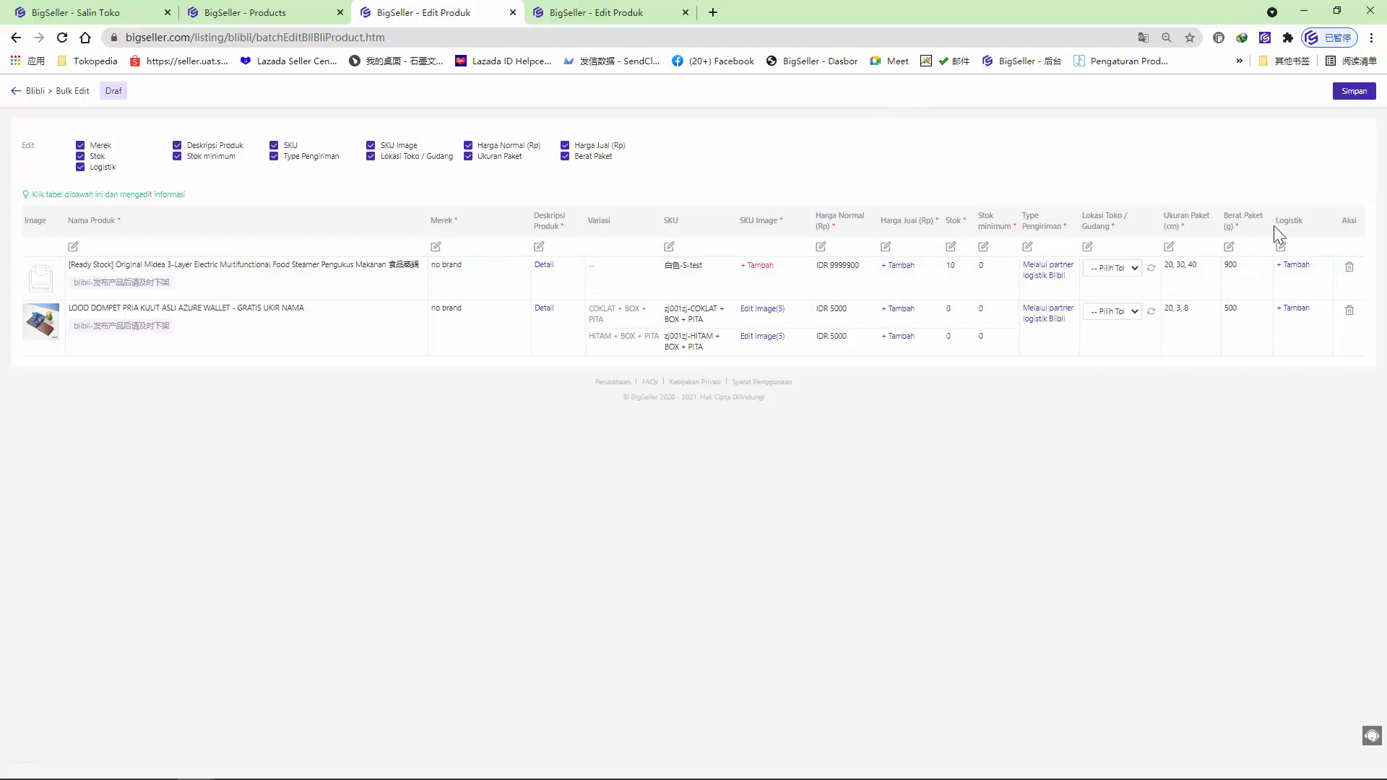
left_click(759, 266)
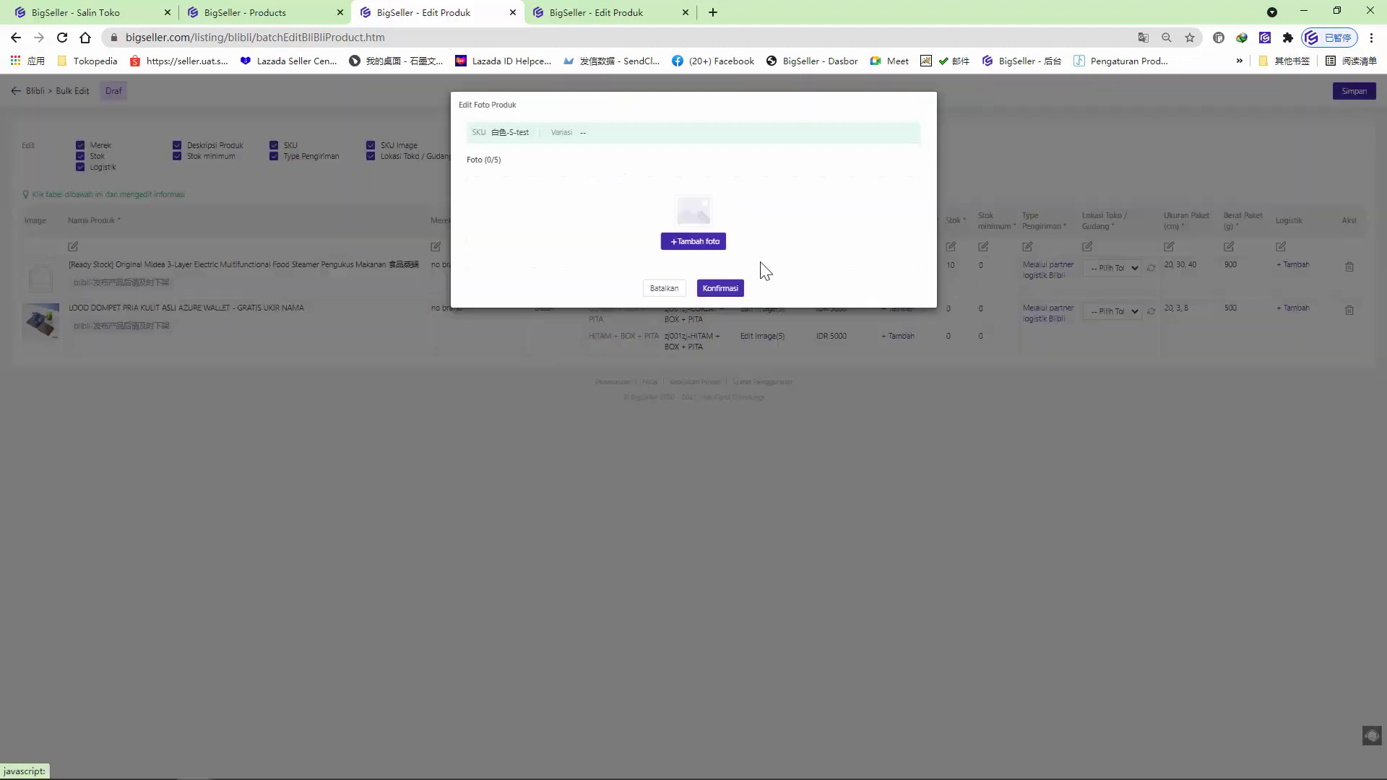
left_click(666, 290)
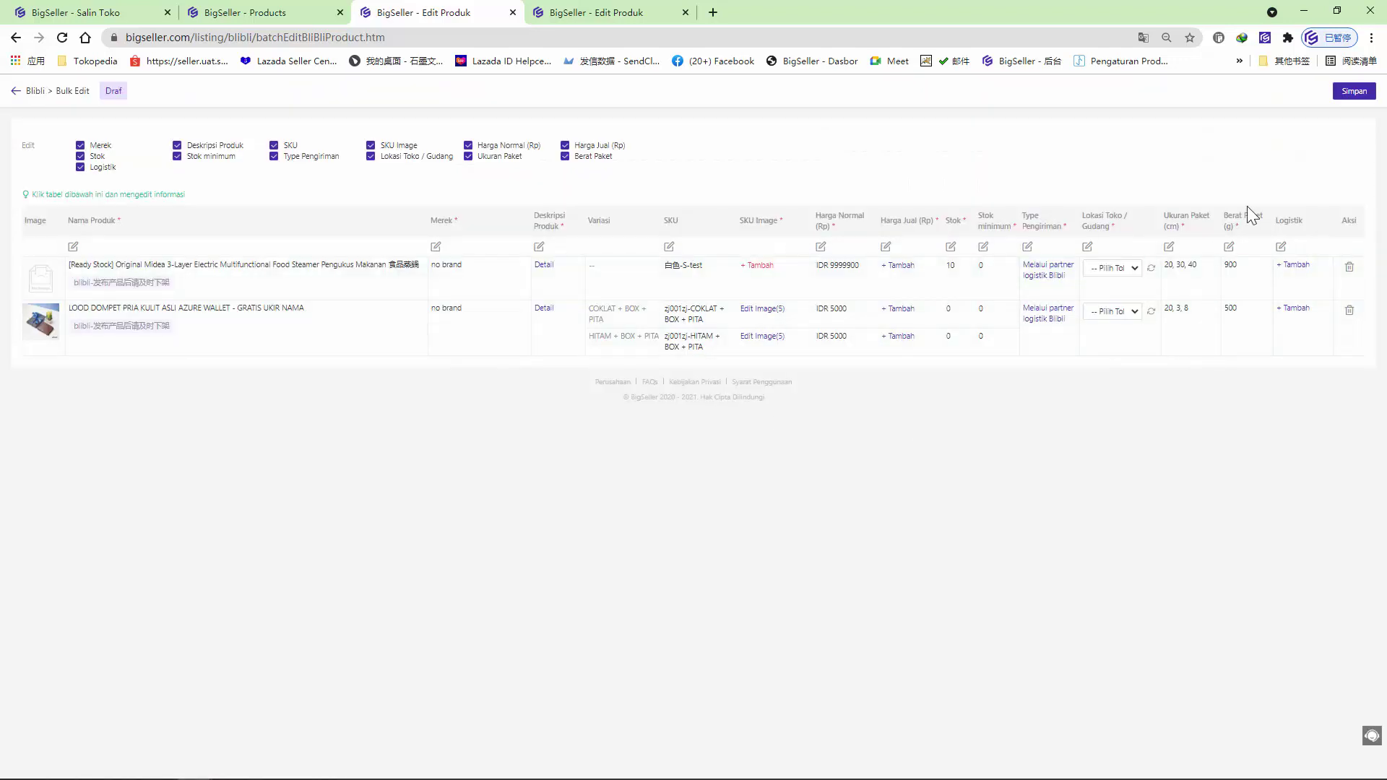
Return to the Blibli drafts list and deselect the AZURE WALLET product
left_click(300, 15)
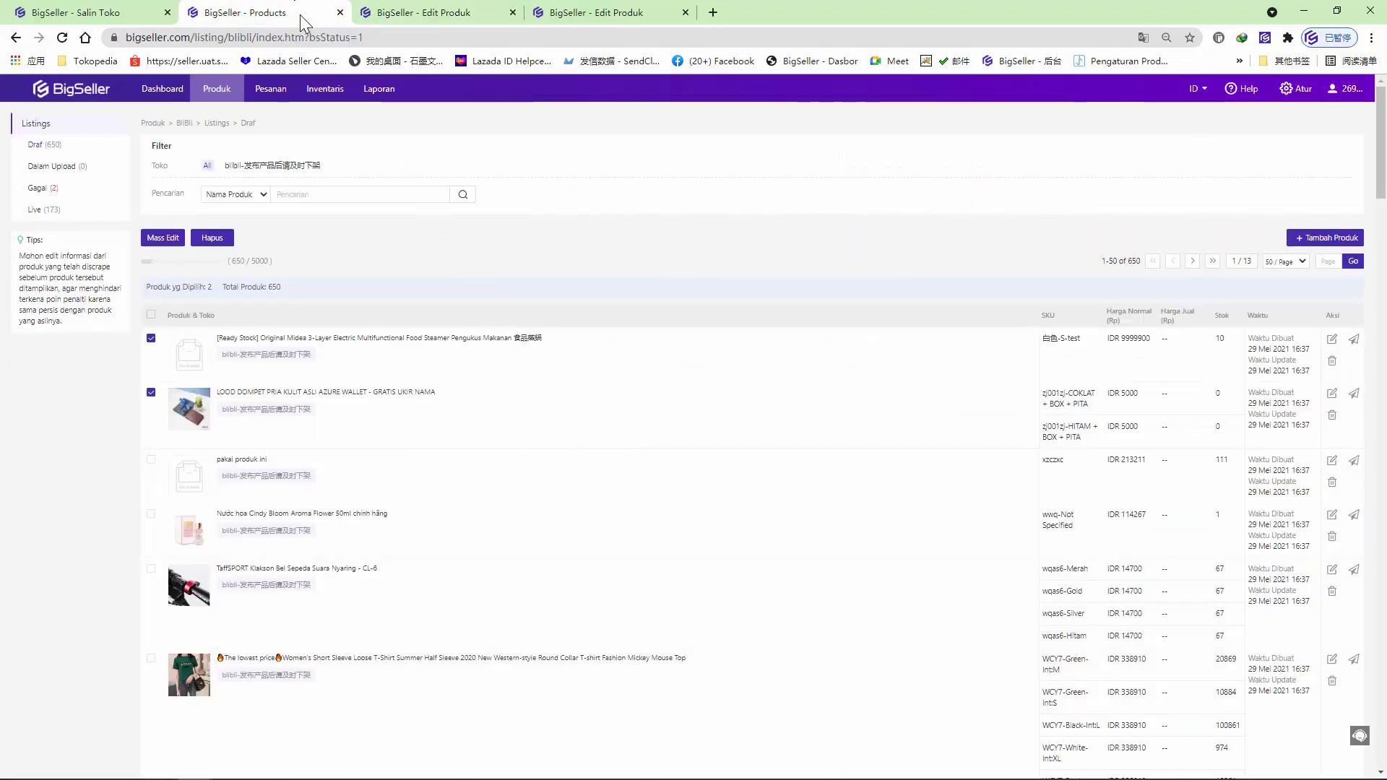
left_click(415, 14)
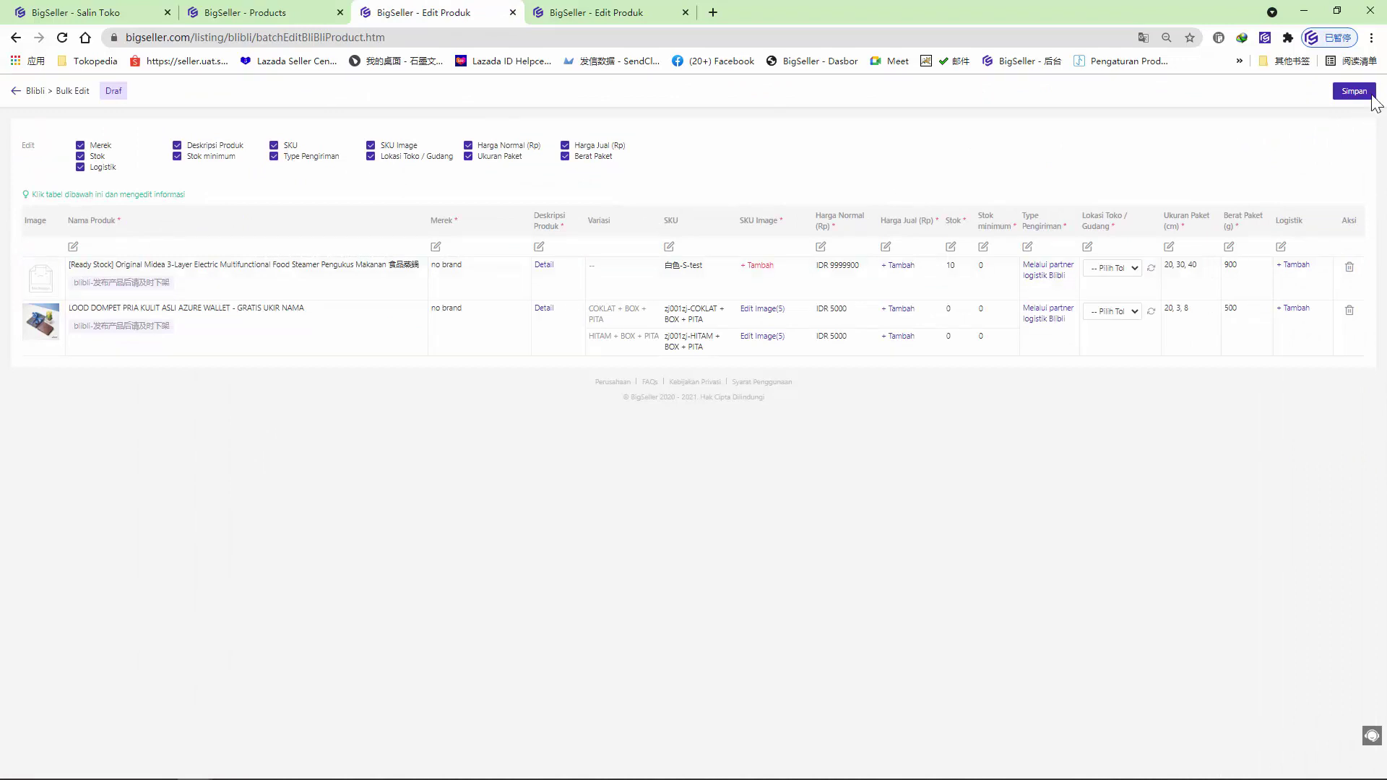
left_click(268, 12)
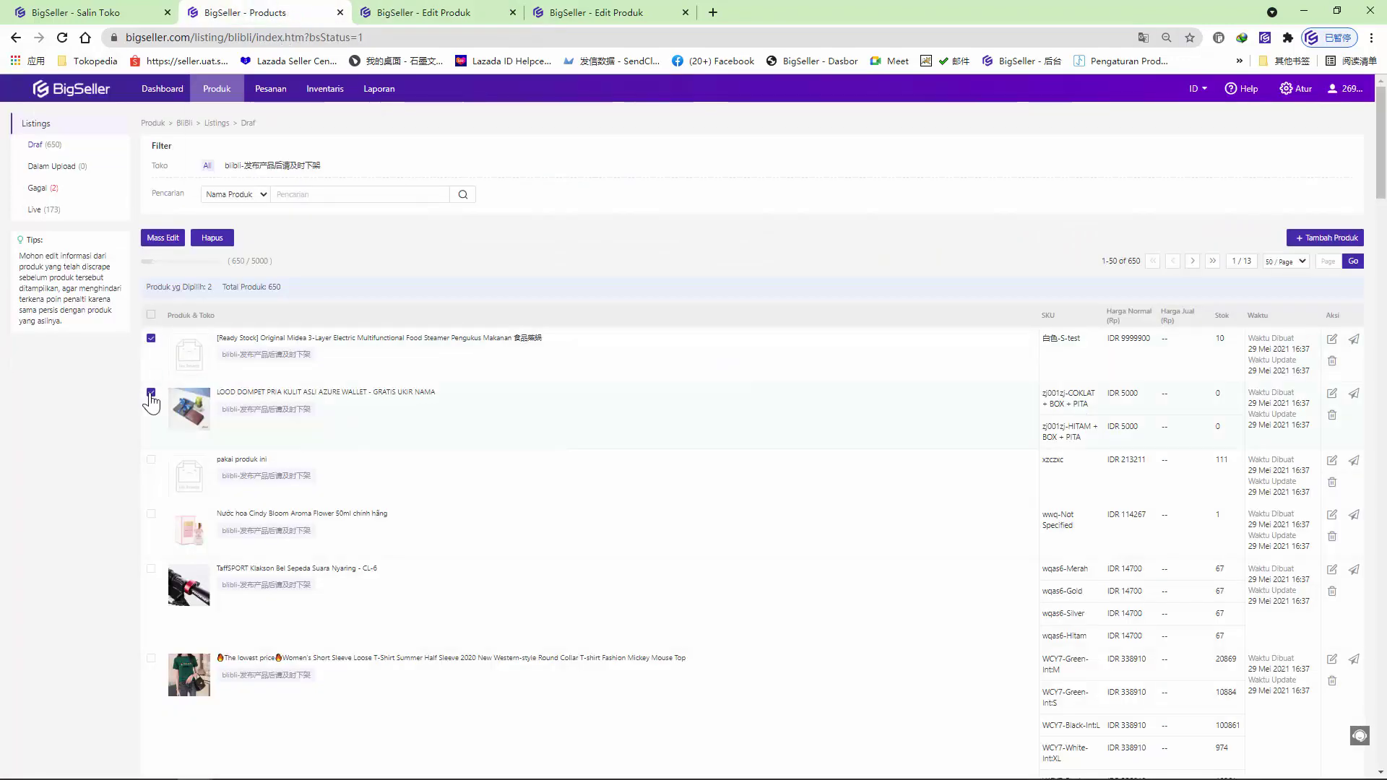
left_click(151, 394)
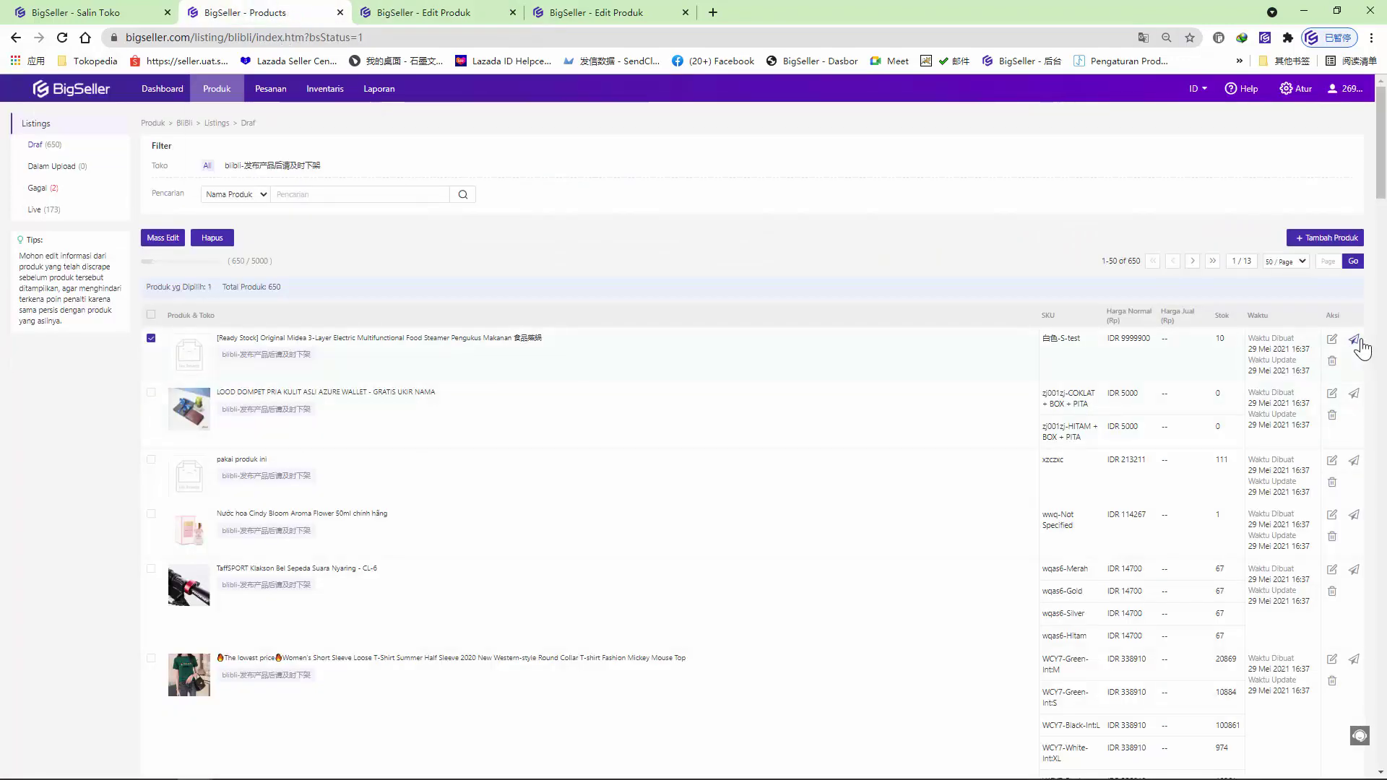